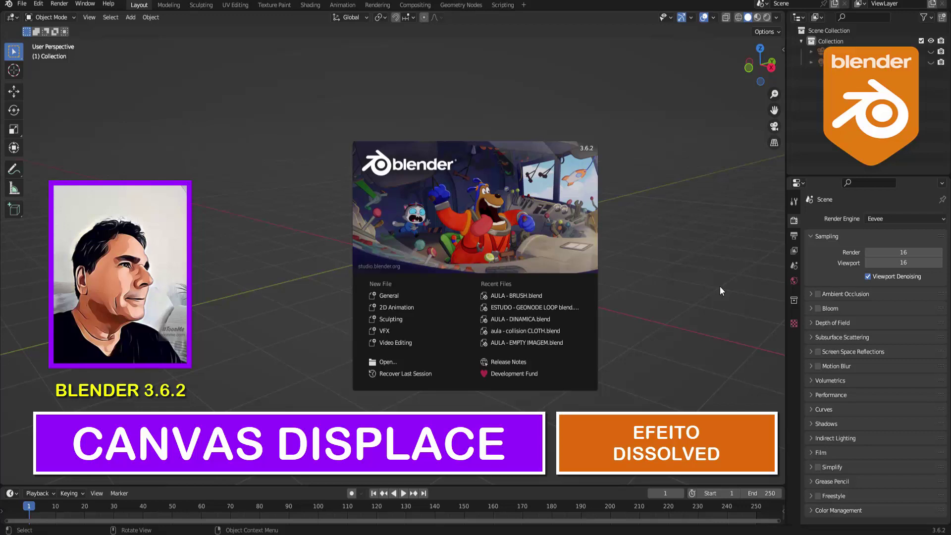
# Dismiss the start-up splash screen to reveal the default camera-and-light scene
pyautogui.click(720, 291)
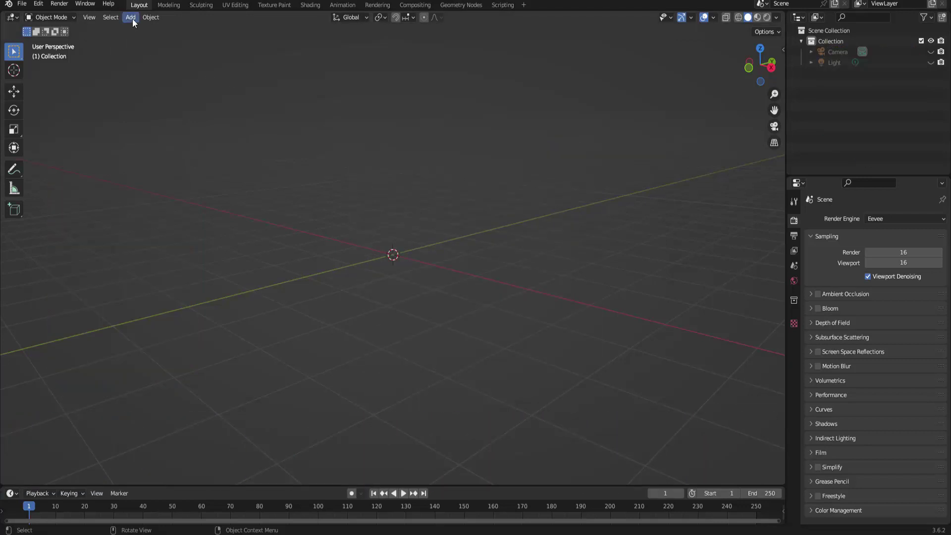
# Add a plane at the origin and scale it up five times
pyautogui.click(132, 19)
pyautogui.click(206, 31)
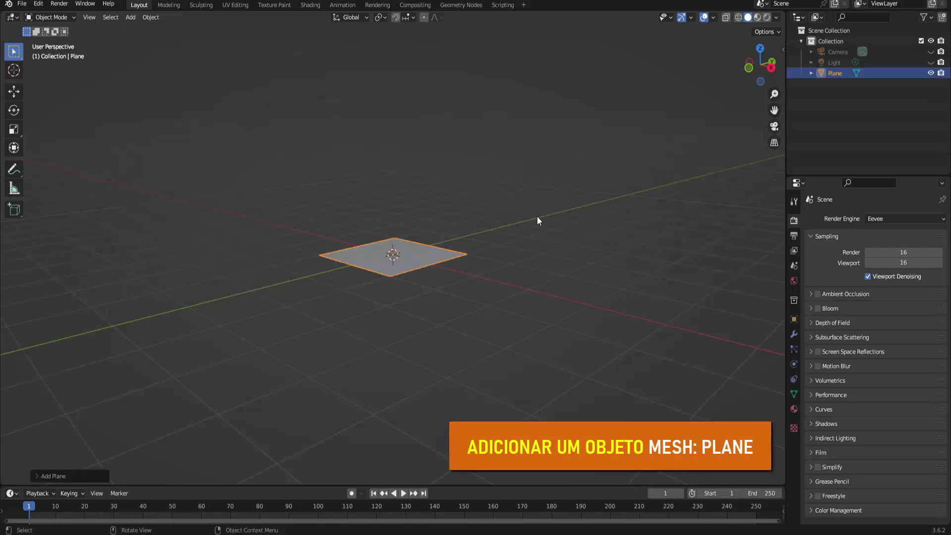
pyautogui.press('s')
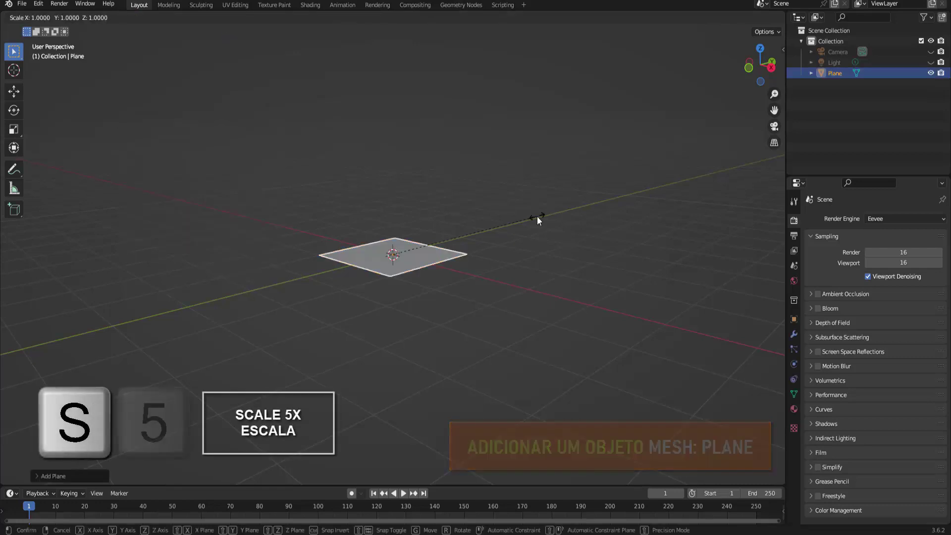
pyautogui.press('5')
pyautogui.click(537, 216)
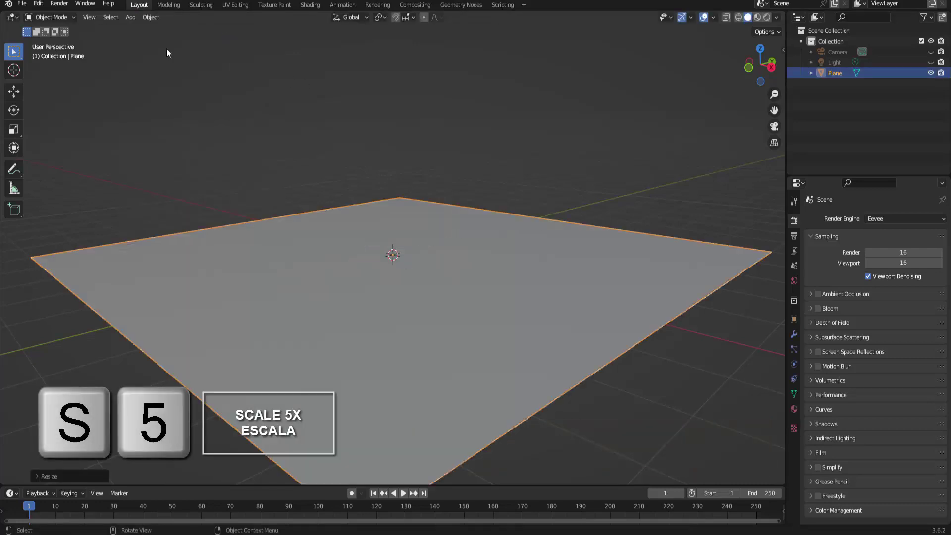
# In Edit Mode, subdivide the plane's mesh with 100 cuts
pyautogui.click(63, 20)
pyautogui.click(61, 40)
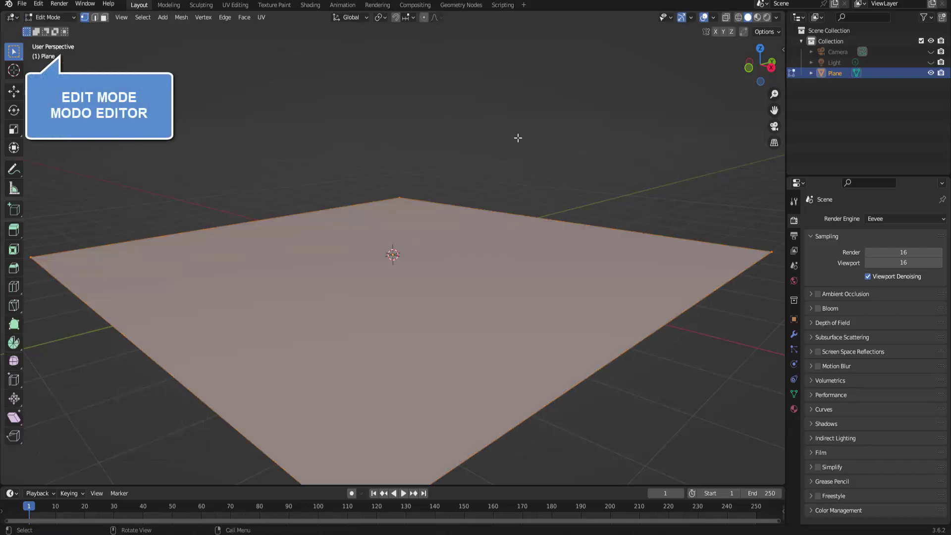
pyautogui.rightClick(641, 108)
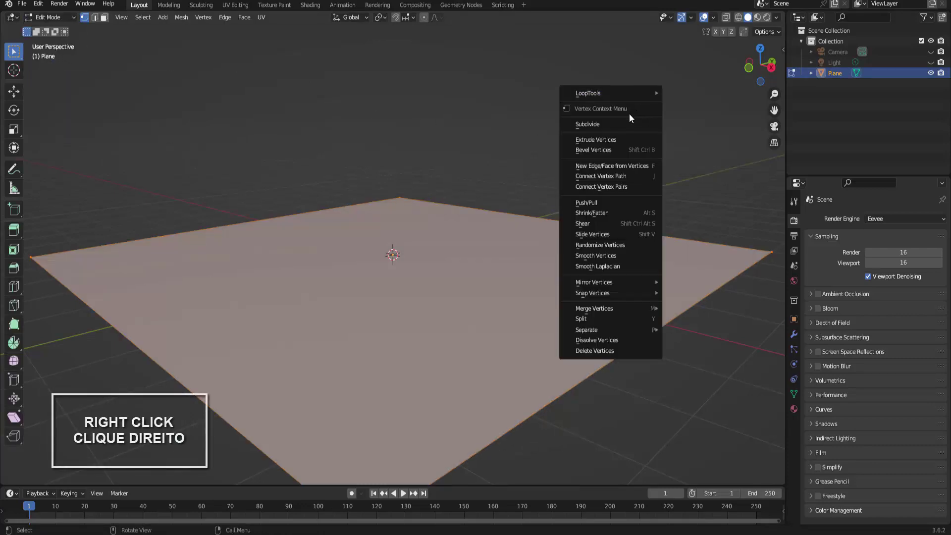
pyautogui.click(602, 124)
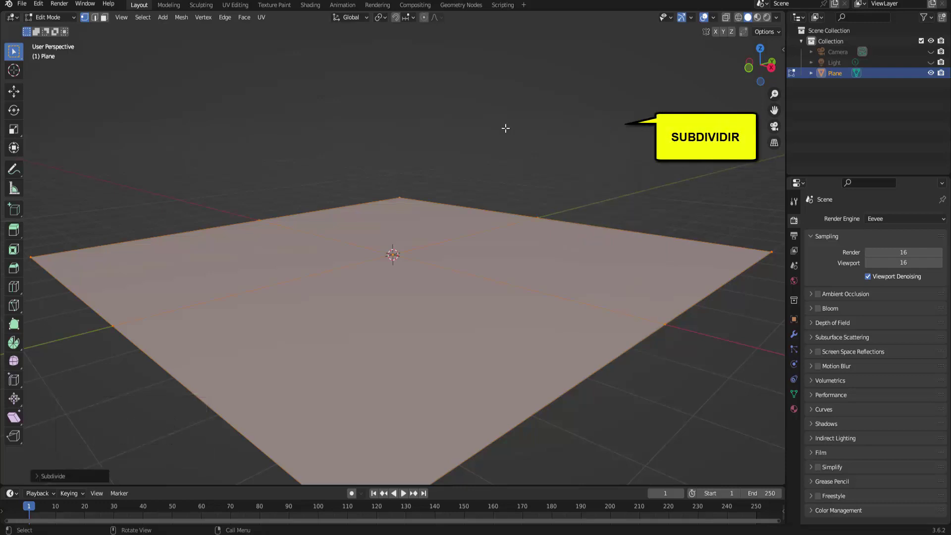
pyautogui.click(35, 476)
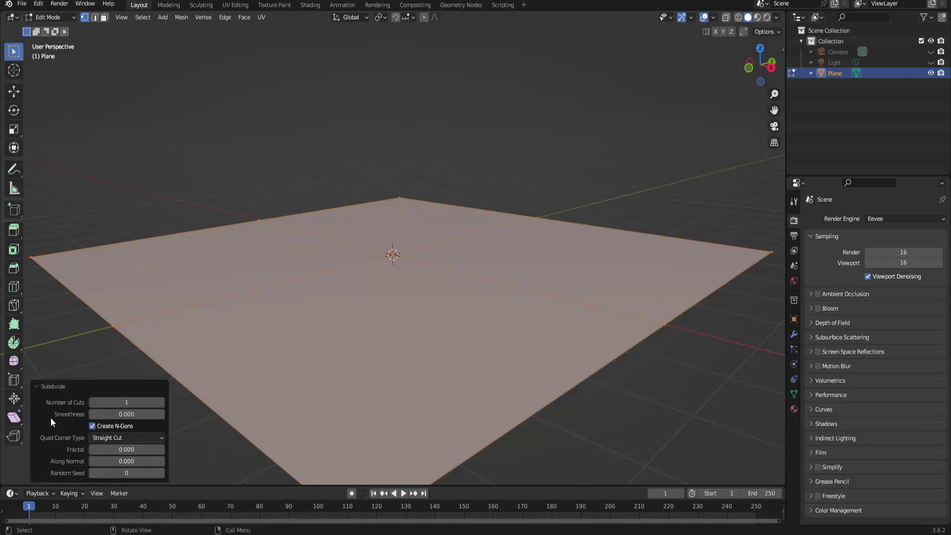
pyautogui.click(154, 402)
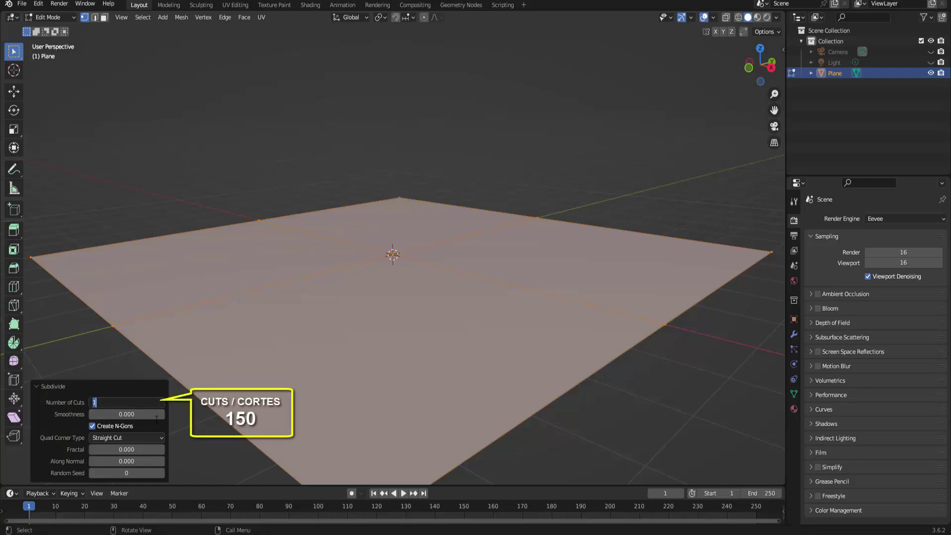
pyautogui.write('150')
pyautogui.press('Return')
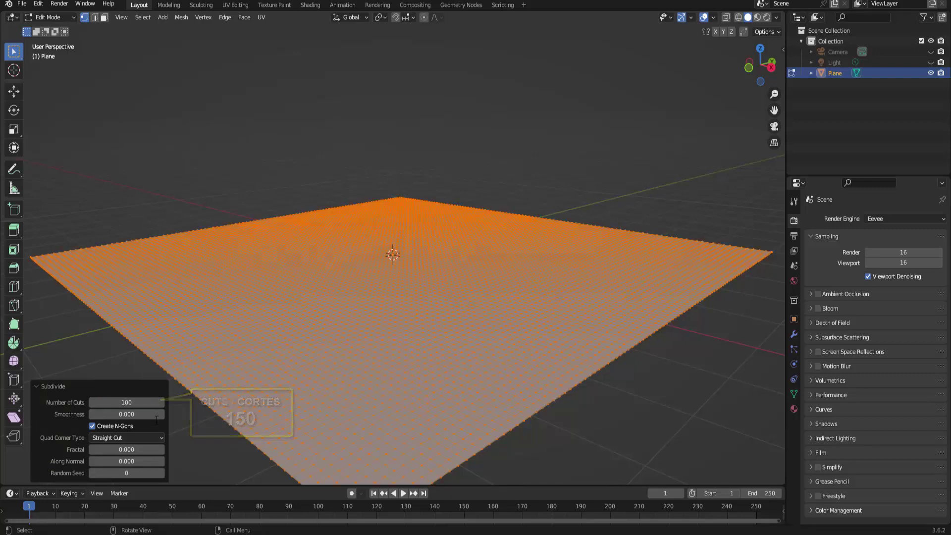
pyautogui.scroll(-3, 528, 175)
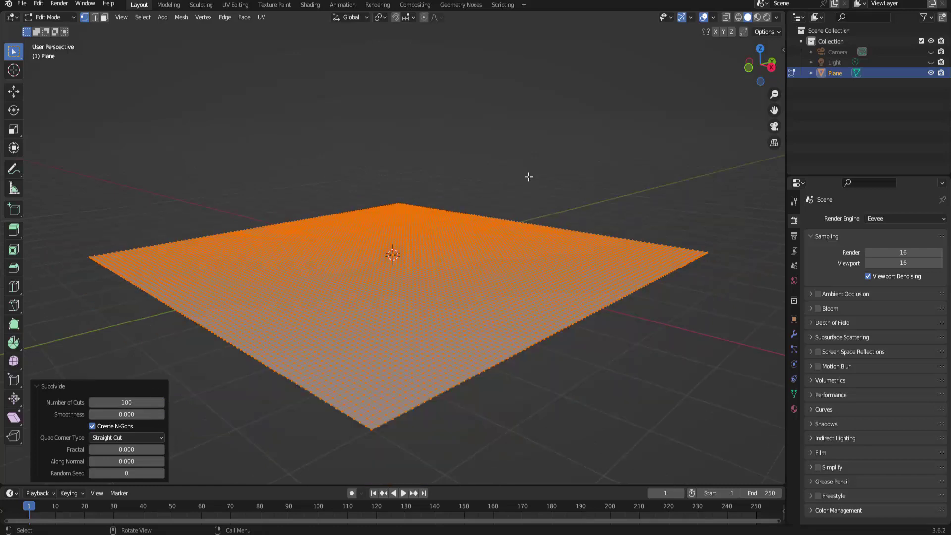
pyautogui.scroll(-2, 528, 175)
# Back in Object Mode, add an Ico Sphere with 5 subdivisions
pyautogui.click(49, 18)
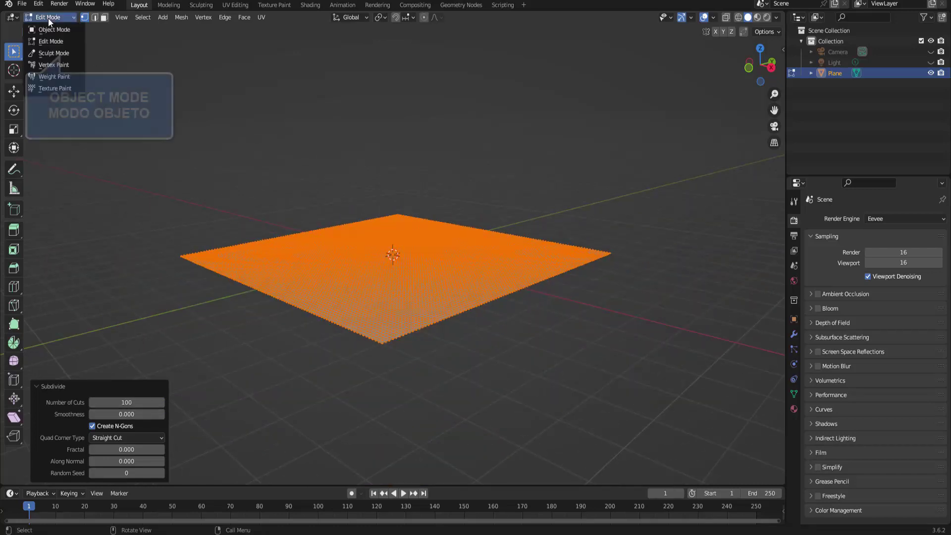
pyautogui.click(46, 26)
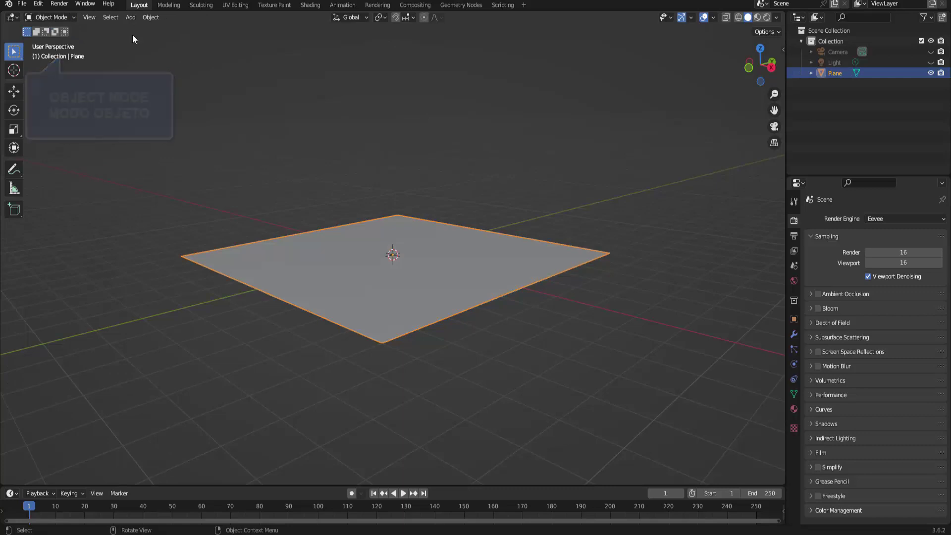
pyautogui.click(130, 19)
pyautogui.moveTo(145, 29)
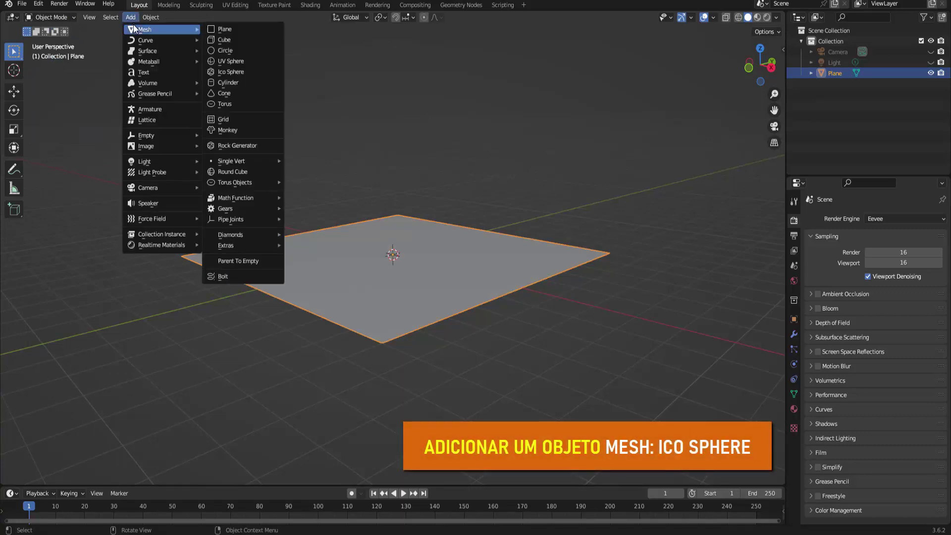
pyautogui.click(242, 71)
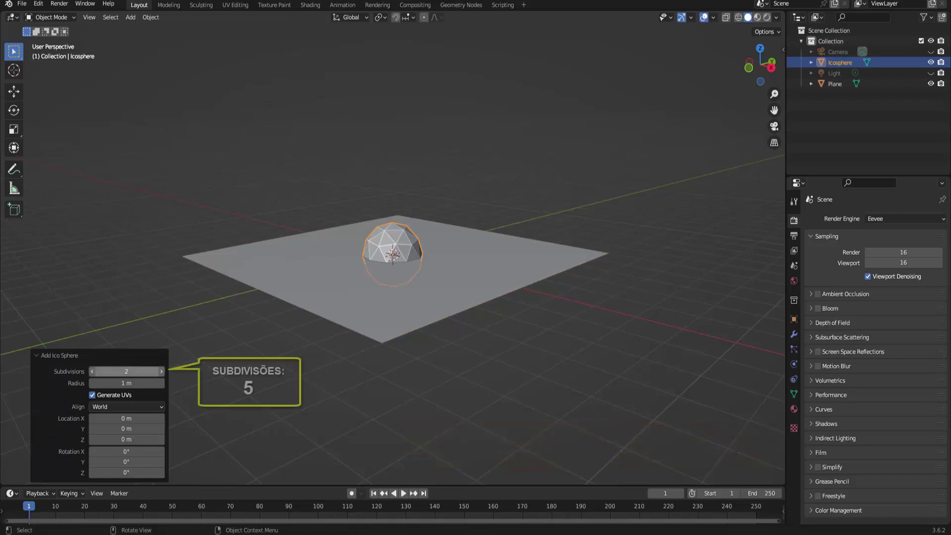
pyautogui.moveTo(127, 371); pyautogui.dragTo(392, 238)
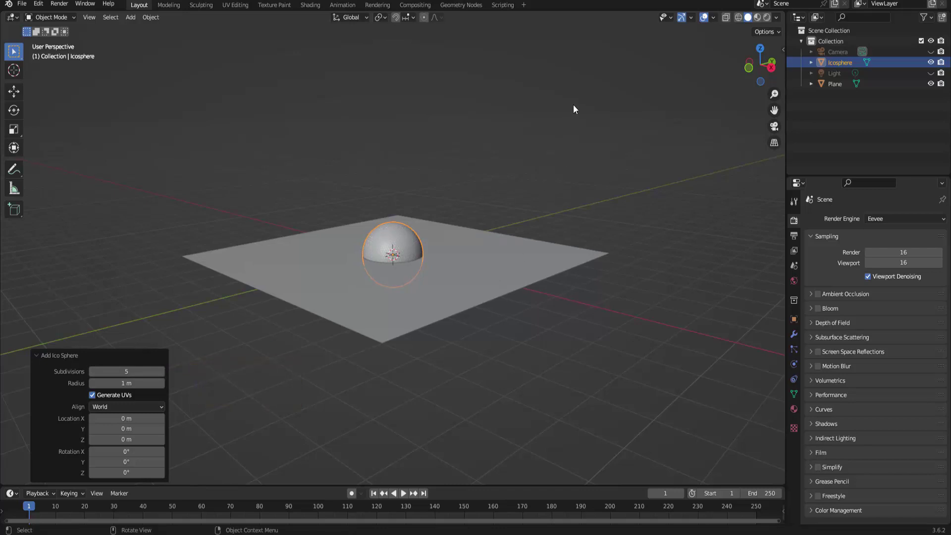
# Apply Shade Auto Smooth to the icosphere and scale it down to 0.444
pyautogui.rightClick(653, 97)
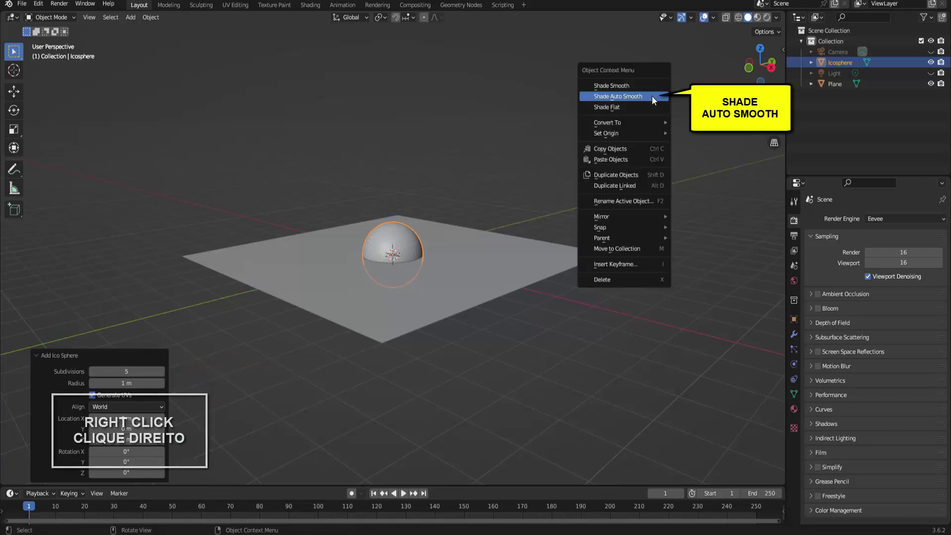
pyautogui.click(651, 96)
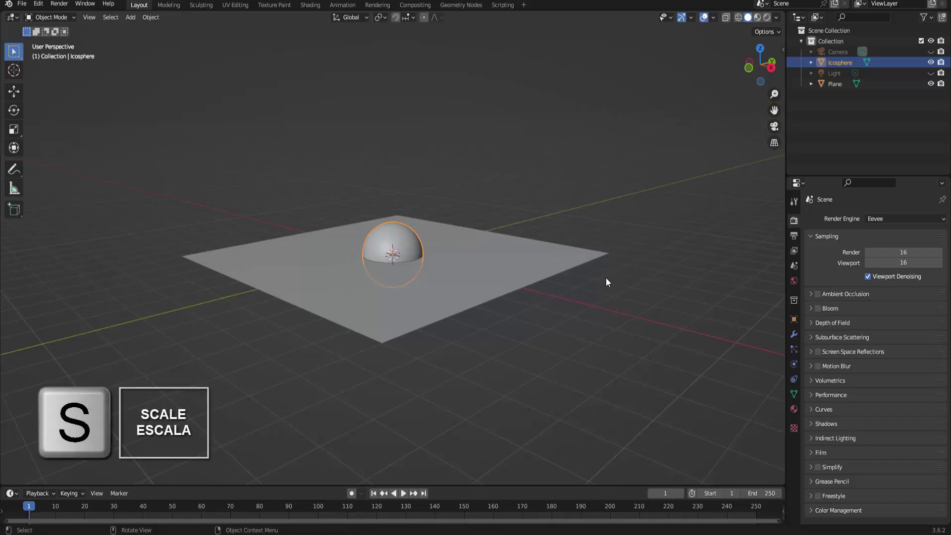
pyautogui.press('s')
pyautogui.click(483, 270)
pyautogui.scroll(1, 656, 178)
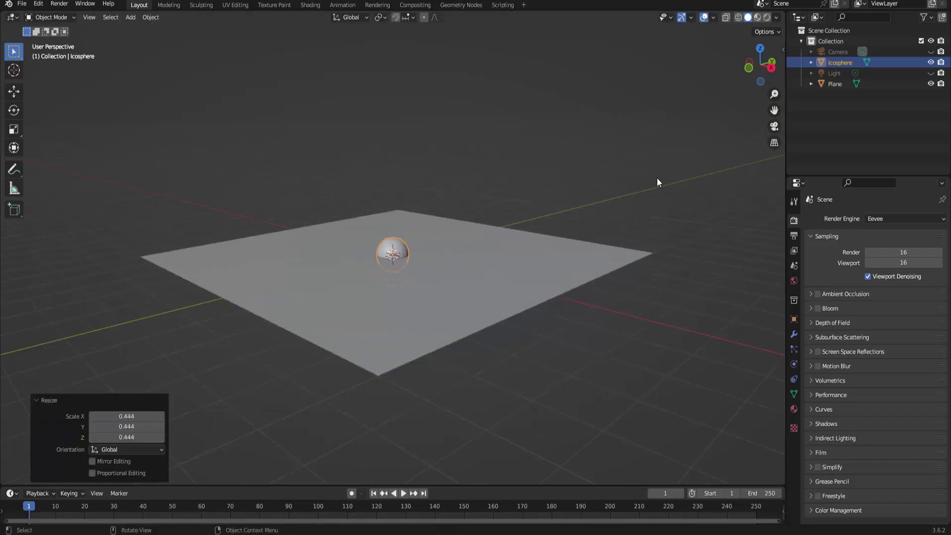
pyautogui.scroll(1, 656, 178)
pyautogui.scroll(1, 614, 187)
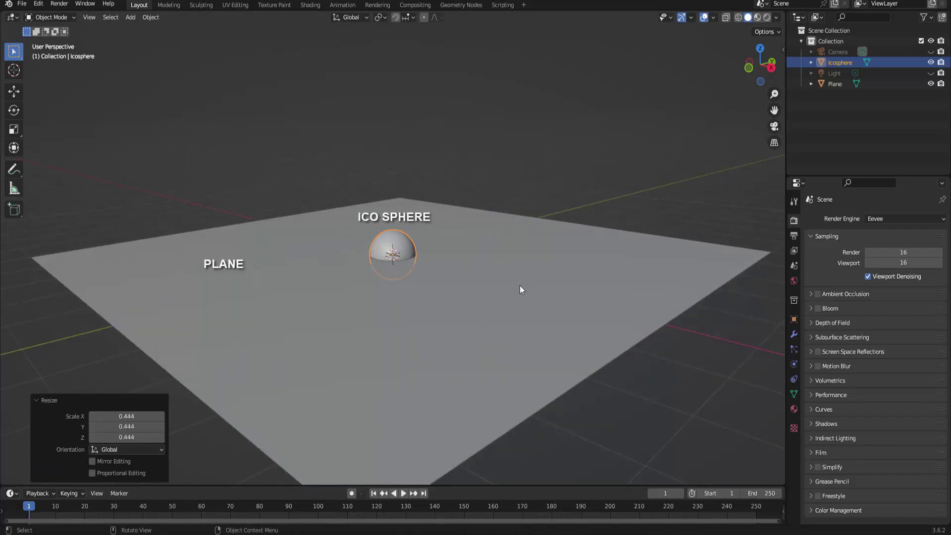
pyautogui.scroll(-3, 538, 290)
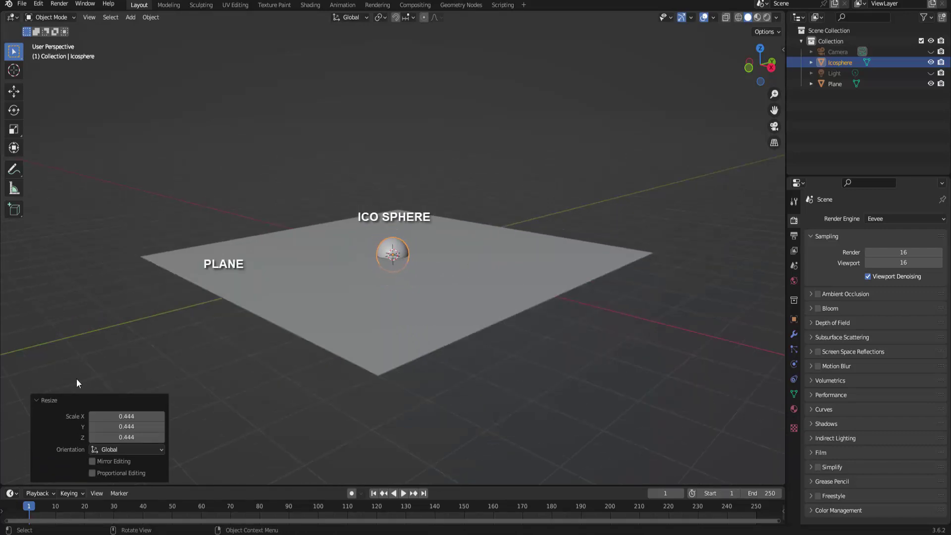
pyautogui.click(38, 400)
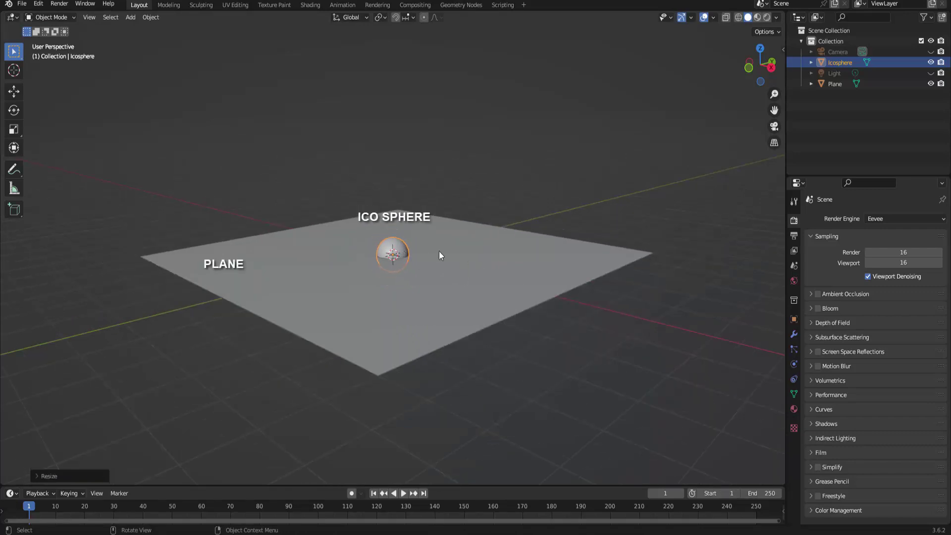
# Add a Bezier circle at the origin and enlarge it into a ring around the icosphere
pyautogui.click(130, 18)
pyautogui.moveTo(146, 41)
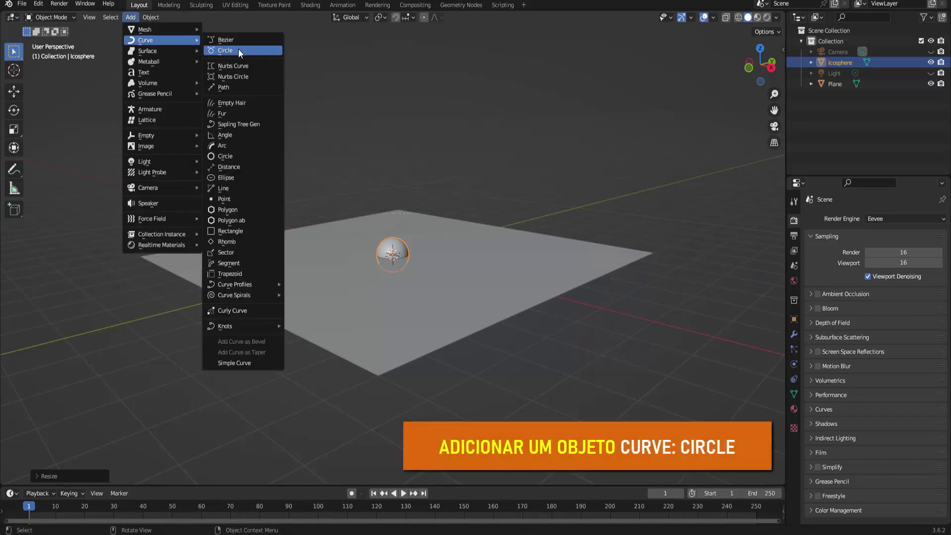
pyautogui.click(238, 50)
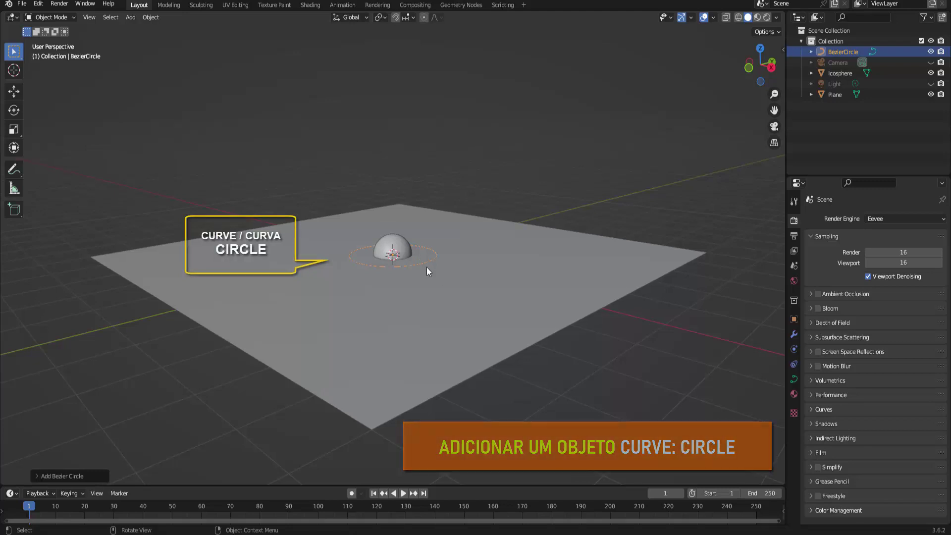
pyautogui.scroll(1, 427, 270)
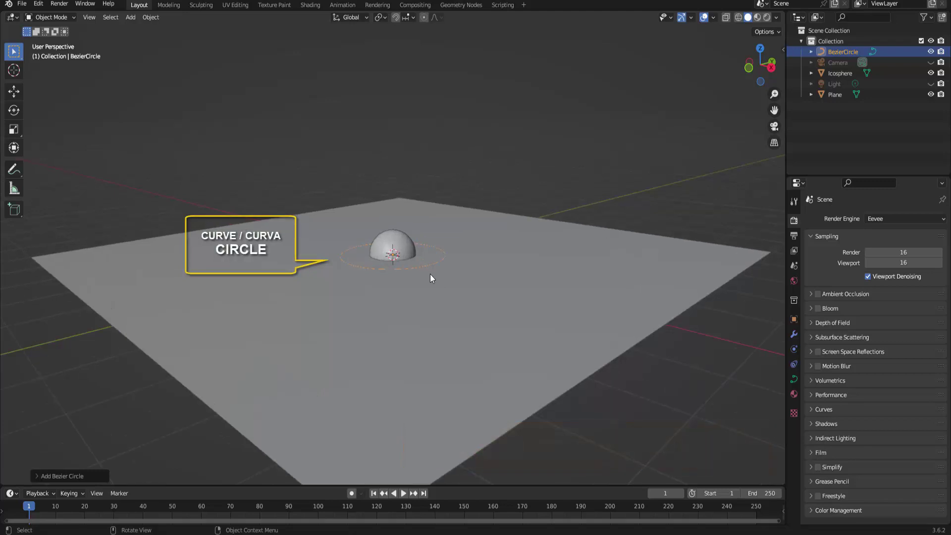
pyautogui.press('s')
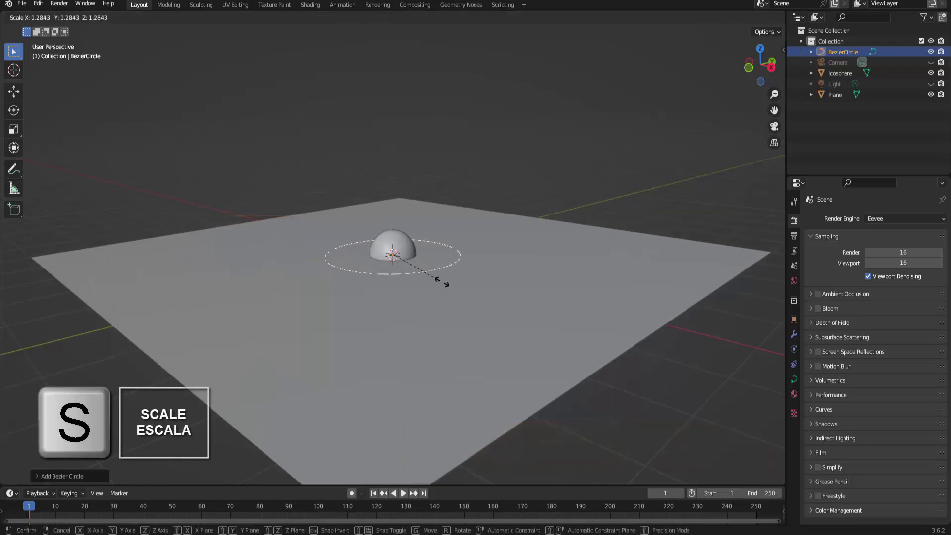
pyautogui.click(458, 297)
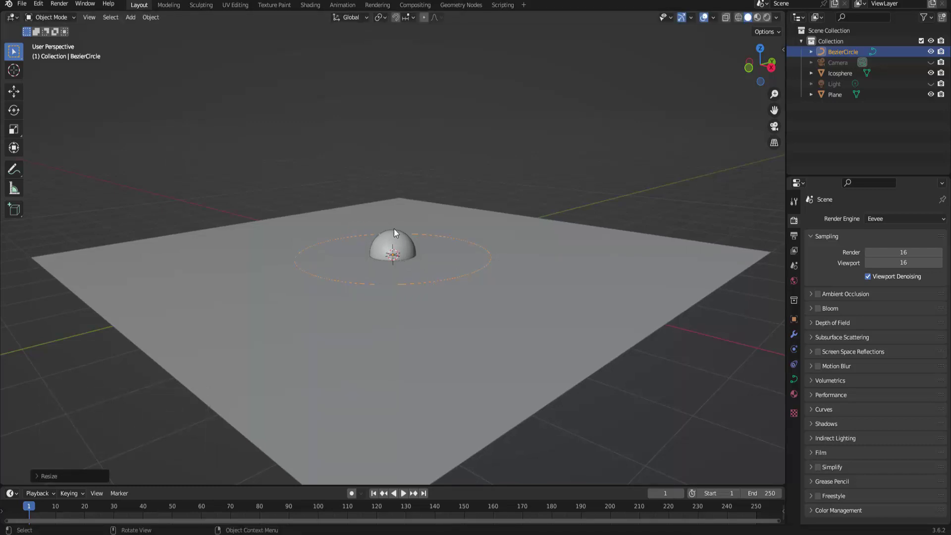
pyautogui.click(397, 243)
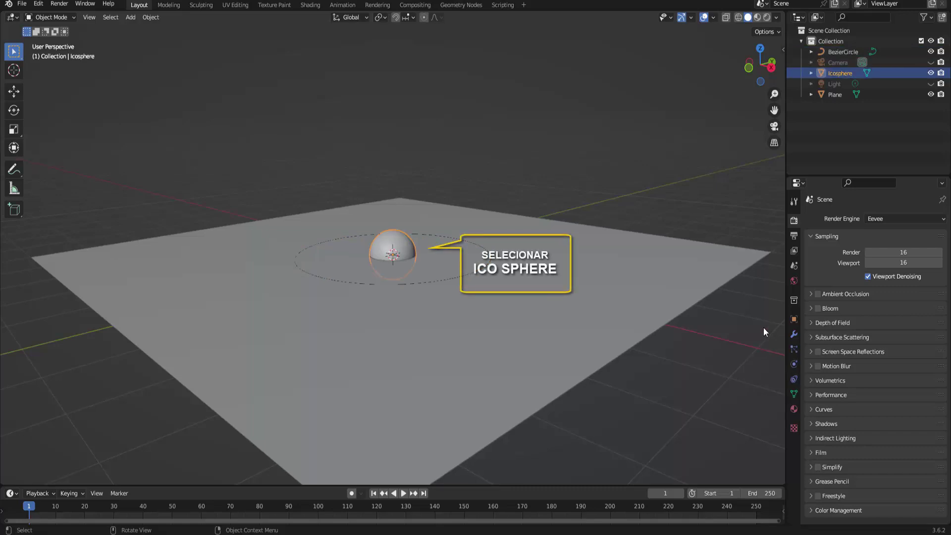
# Give the icosphere a Follow Path constraint targeting BezierCircle, and enlarge the timeline
pyautogui.click(794, 379)
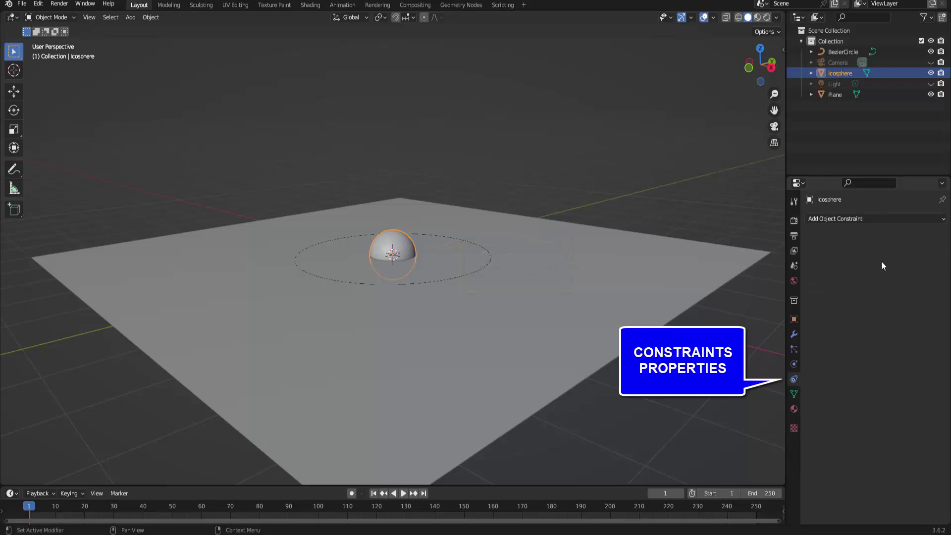
pyautogui.click(903, 219)
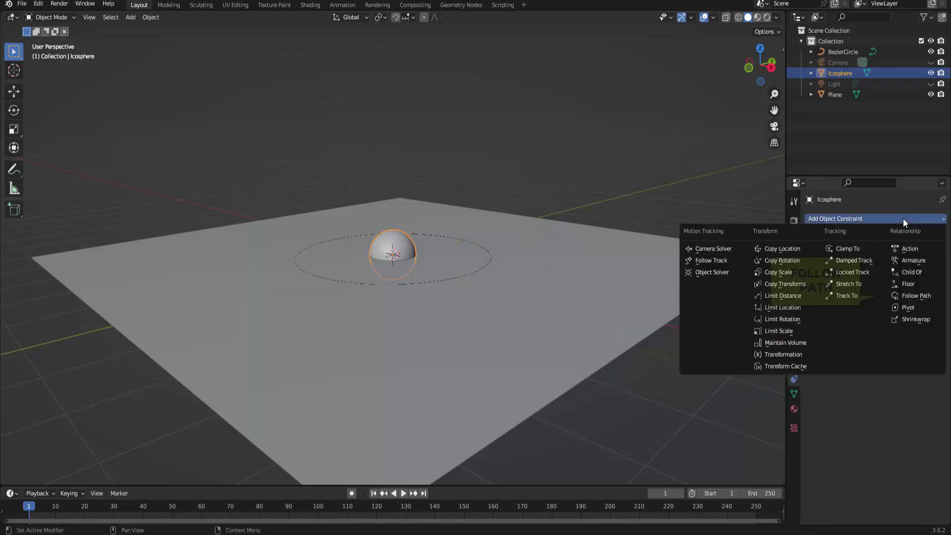
pyautogui.click(916, 296)
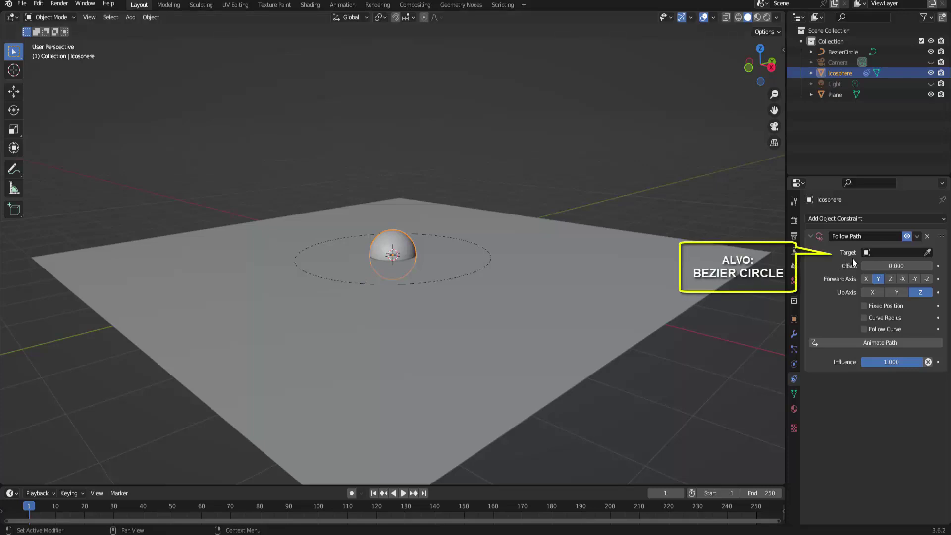
pyautogui.click(930, 253)
pyautogui.click(479, 241)
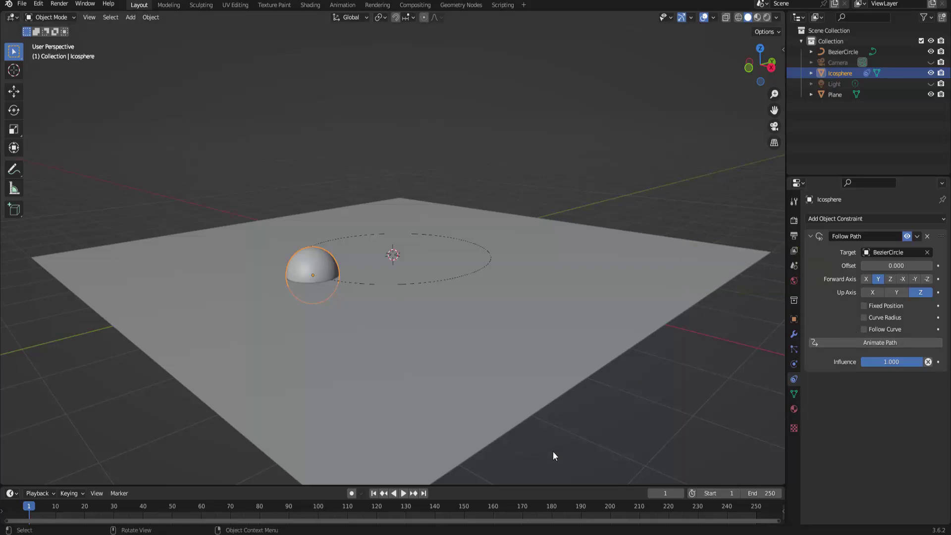
pyautogui.moveTo(534, 486); pyautogui.dragTo(538, 441)
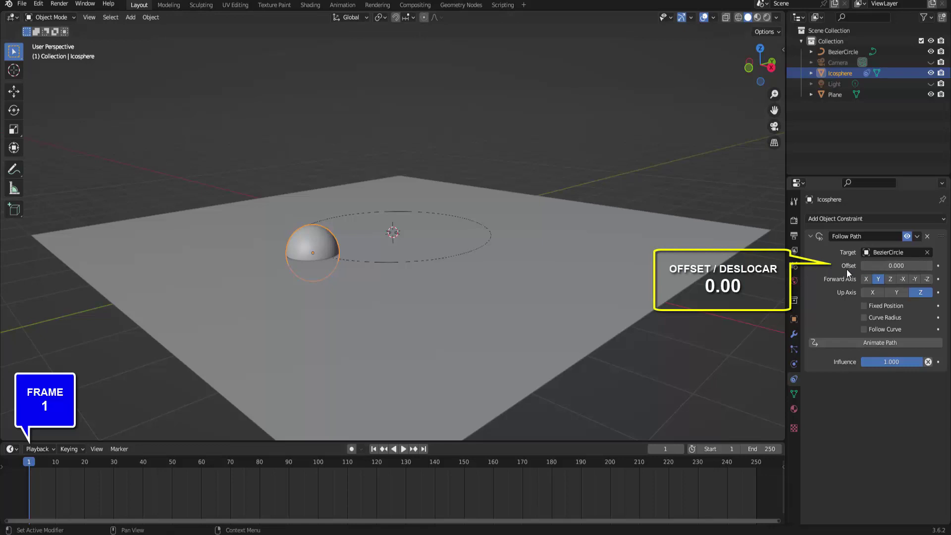
# Keyframe path offset 0 at frame 1, set end frame to 360, and show all frames
pyautogui.click(938, 266)
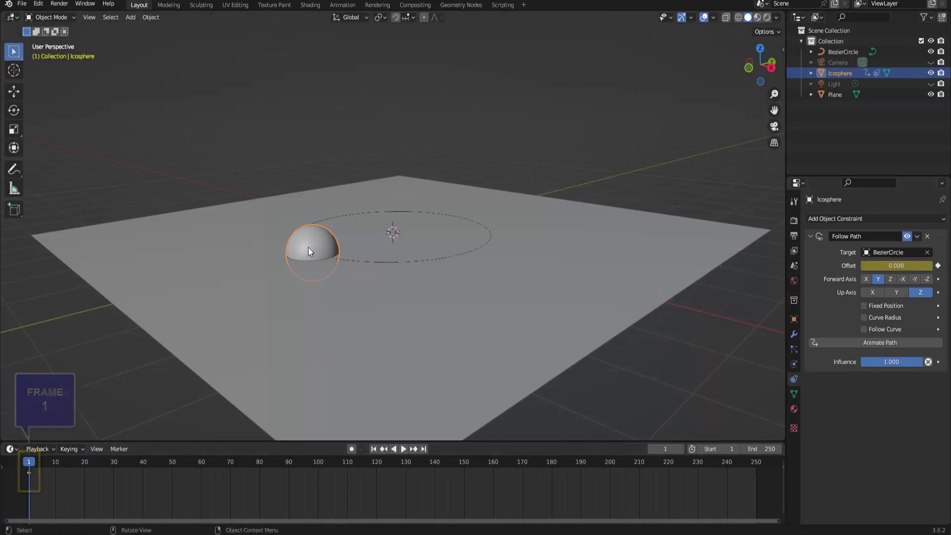
pyautogui.click(762, 449)
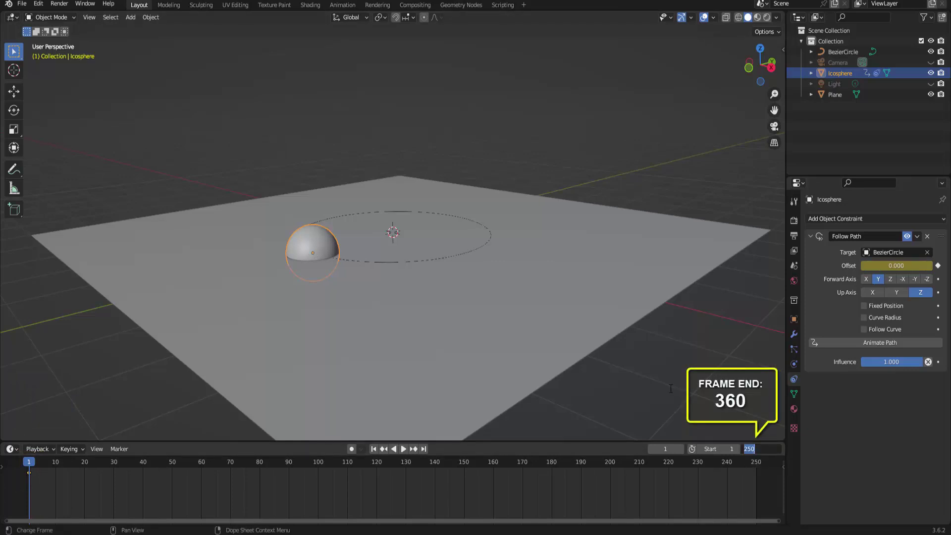
pyautogui.write('360')
pyautogui.press('Return')
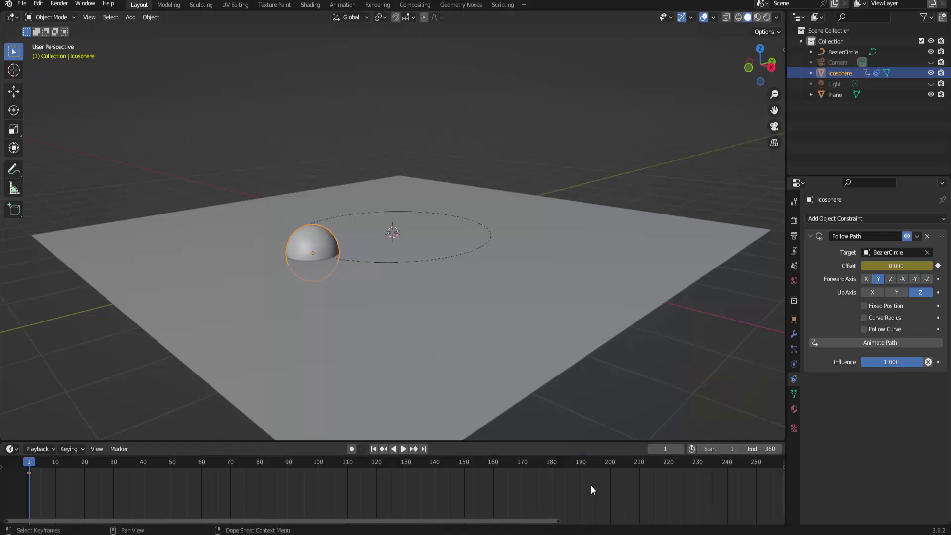
pyautogui.scroll(-1, 591, 490)
pyautogui.scroll(-1, 591, 490)
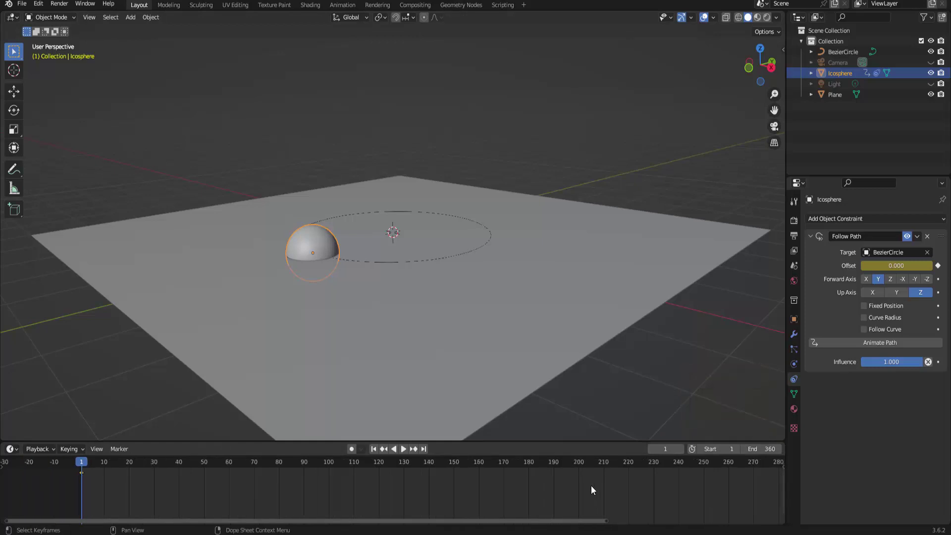
pyautogui.scroll(-1, 590, 491)
pyautogui.scroll(-1, 591, 490)
pyautogui.scroll(-1, 591, 490)
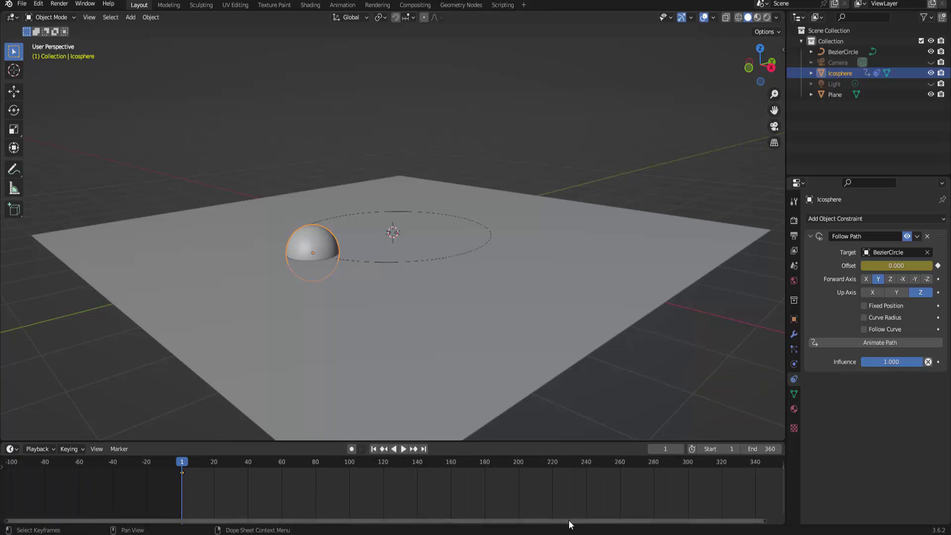
pyautogui.moveTo(569, 520); pyautogui.dragTo(594, 521)
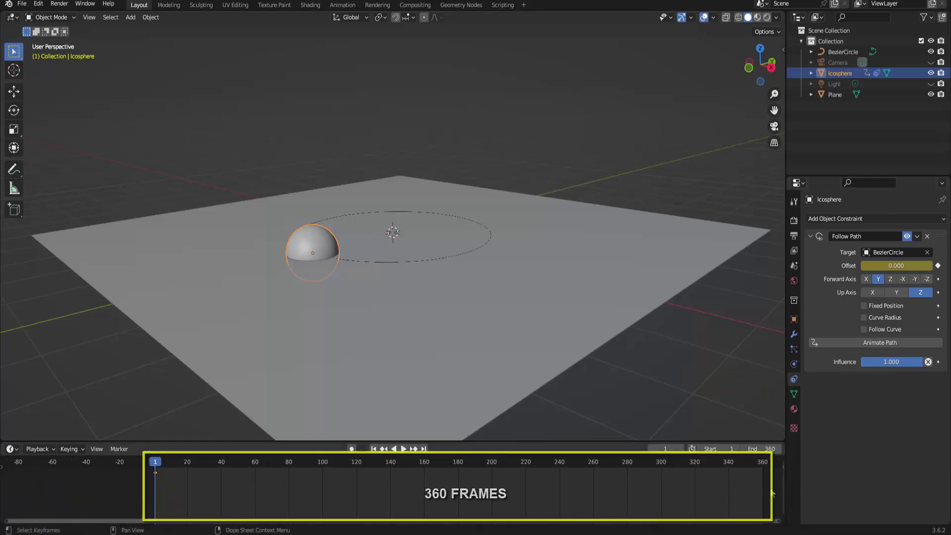
# Keyframe path offset -320 at frame 360, then play the animation from frame 1
pyautogui.click(762, 465)
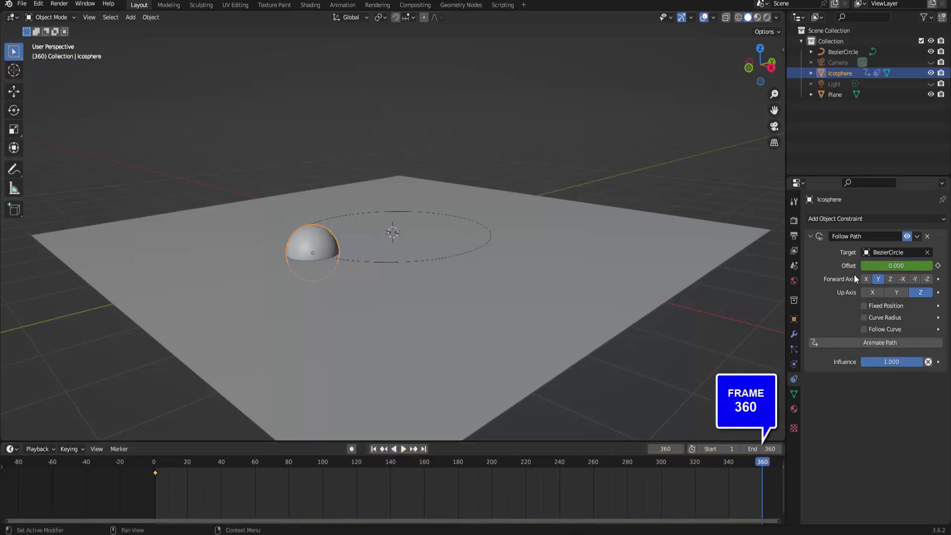
pyautogui.click(896, 266)
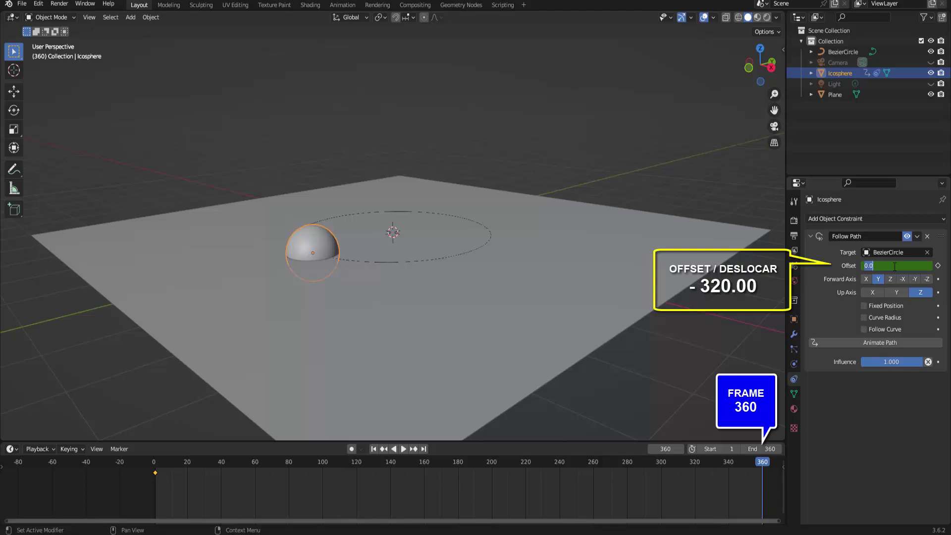
pyautogui.press('BackSpace')
pyautogui.write('20')
pyautogui.press('Return')
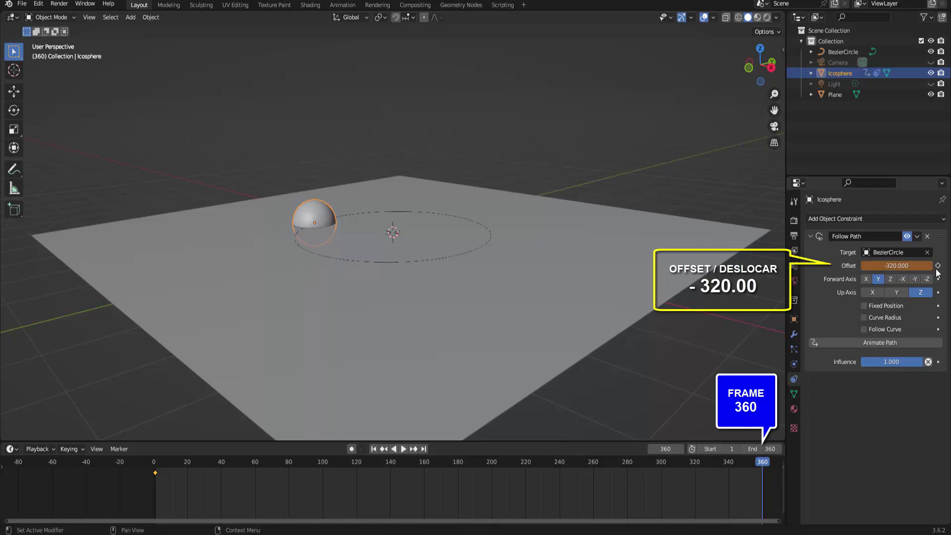
pyautogui.click(938, 266)
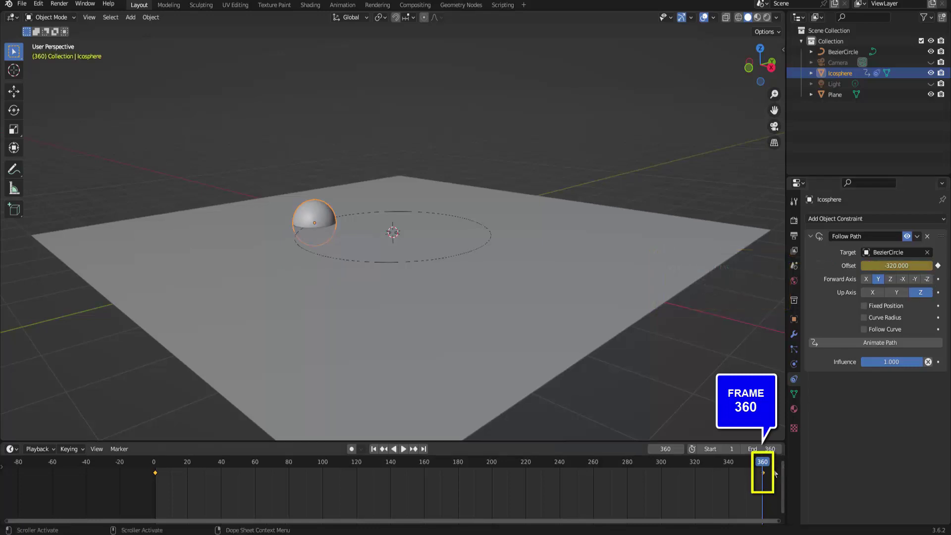
pyautogui.click(373, 448)
pyautogui.click(403, 448)
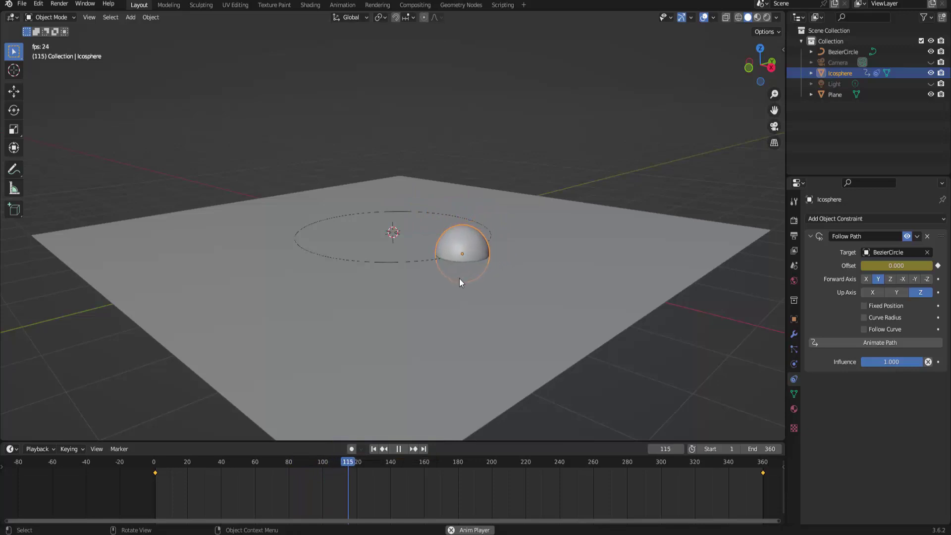
# Stop playback and shrink the icosphere into a small ball on the ring
pyautogui.click(399, 449)
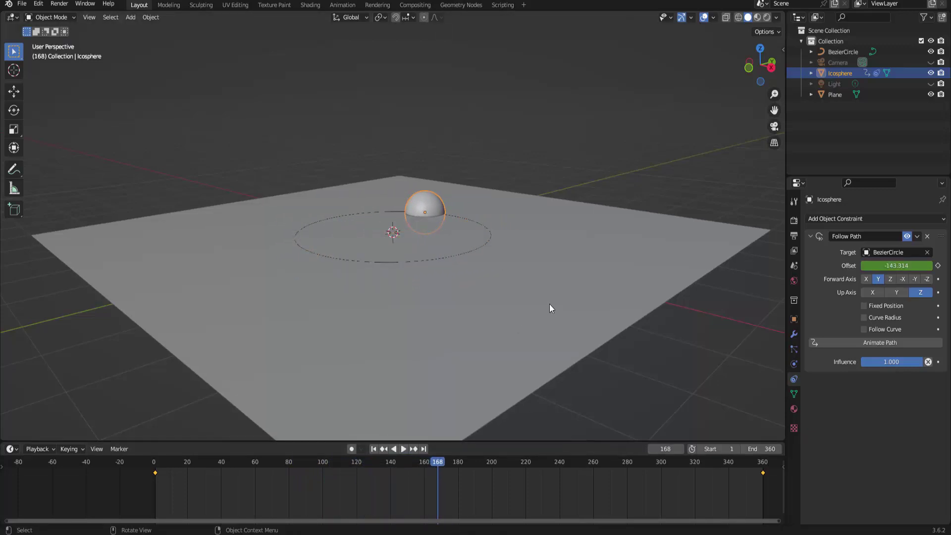
pyautogui.press('s')
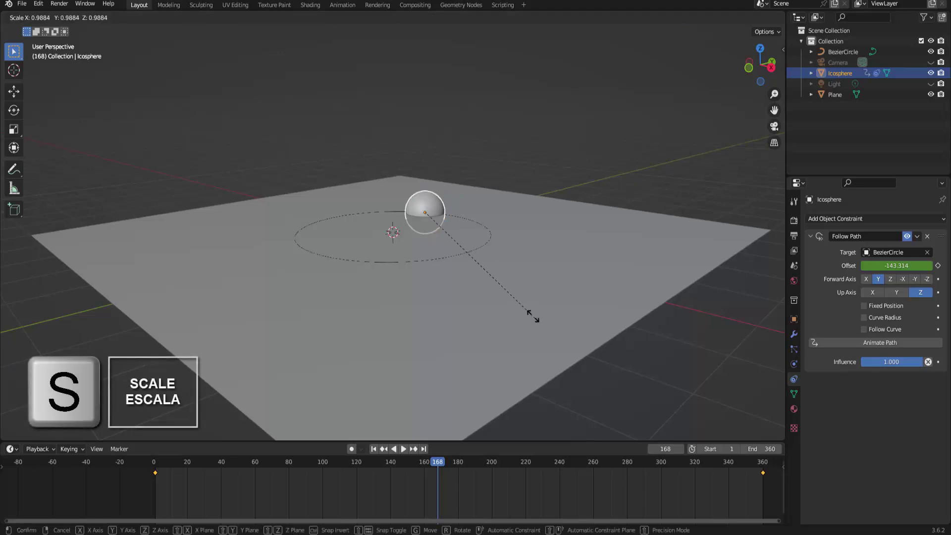
pyautogui.moveTo(533, 317); pyautogui.dragTo(495, 263)
pyautogui.click(482, 255)
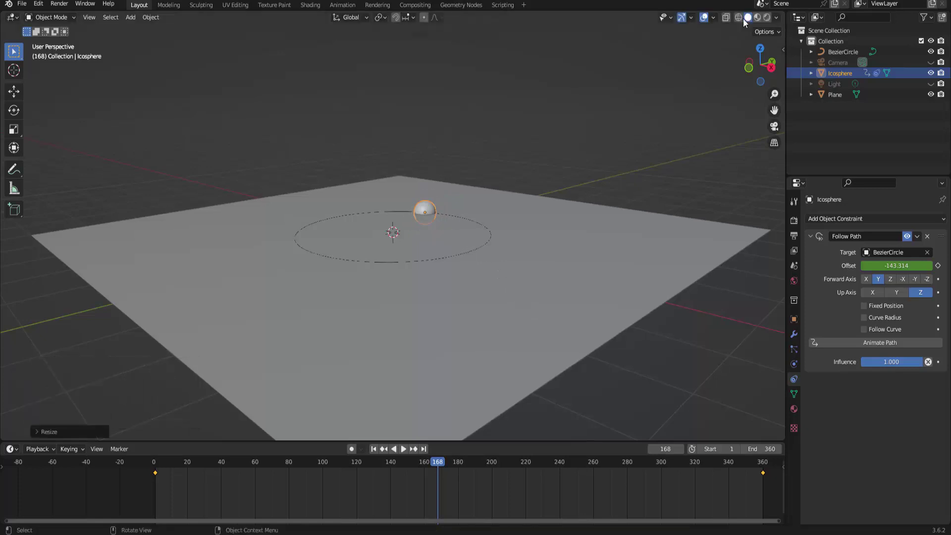
pyautogui.scroll(-1, 616, 141)
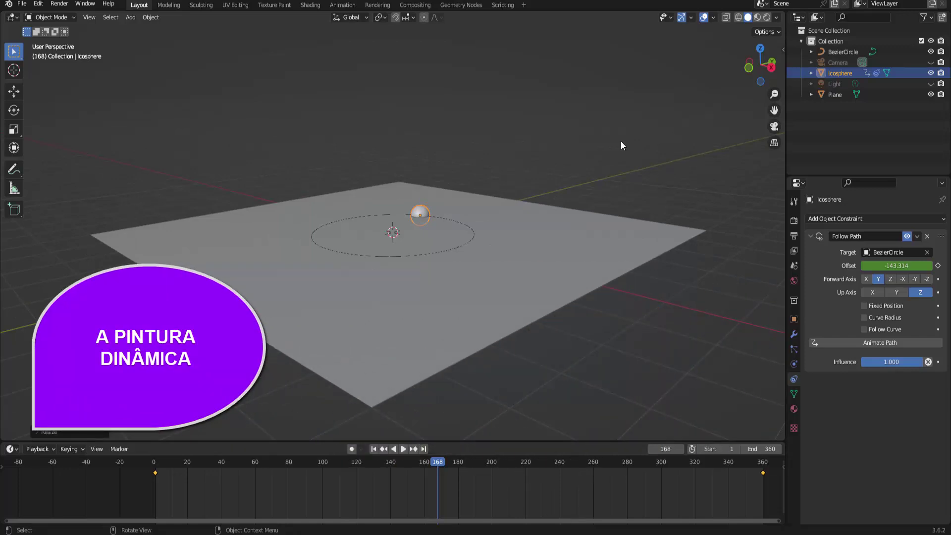
pyautogui.click(572, 231)
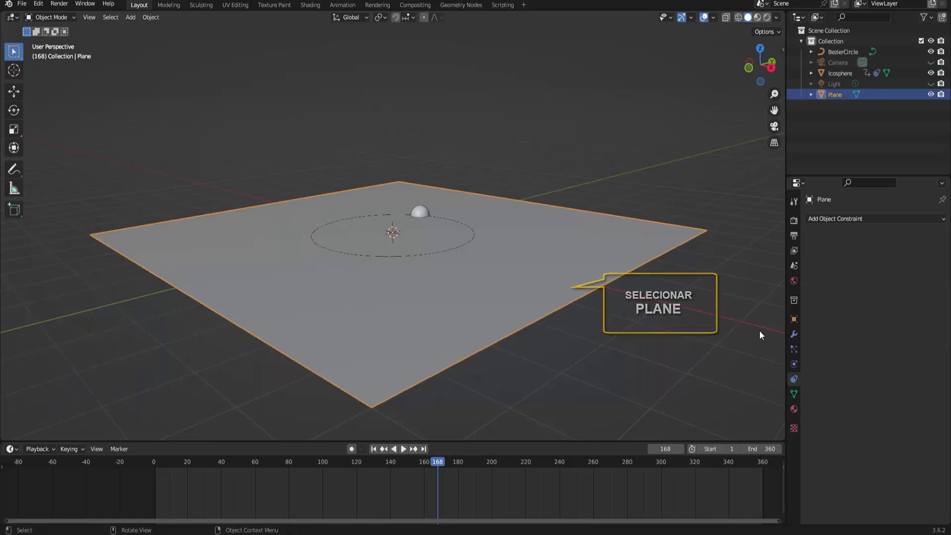
# Make the plane a Dynamic Paint canvas with a Displace surface, frames 1 to 360
pyautogui.click(794, 364)
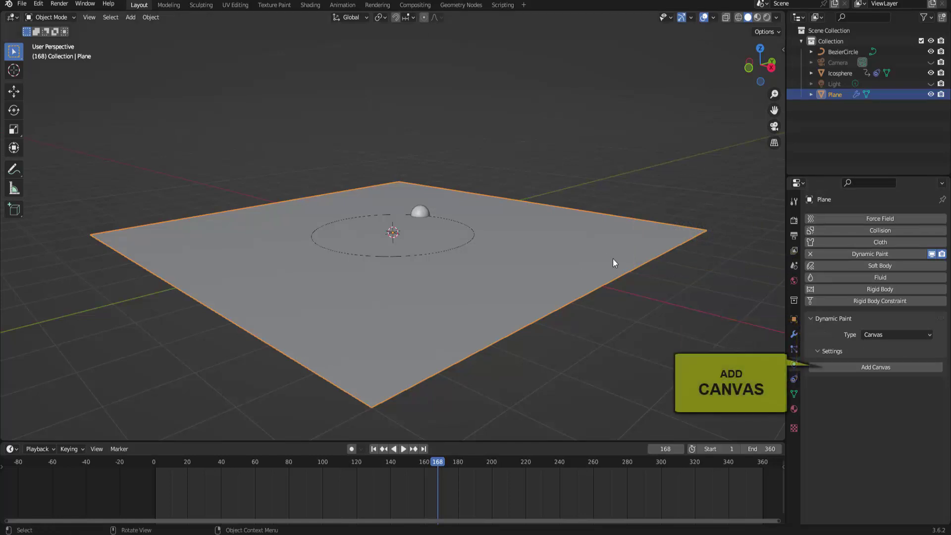
pyautogui.click(882, 369)
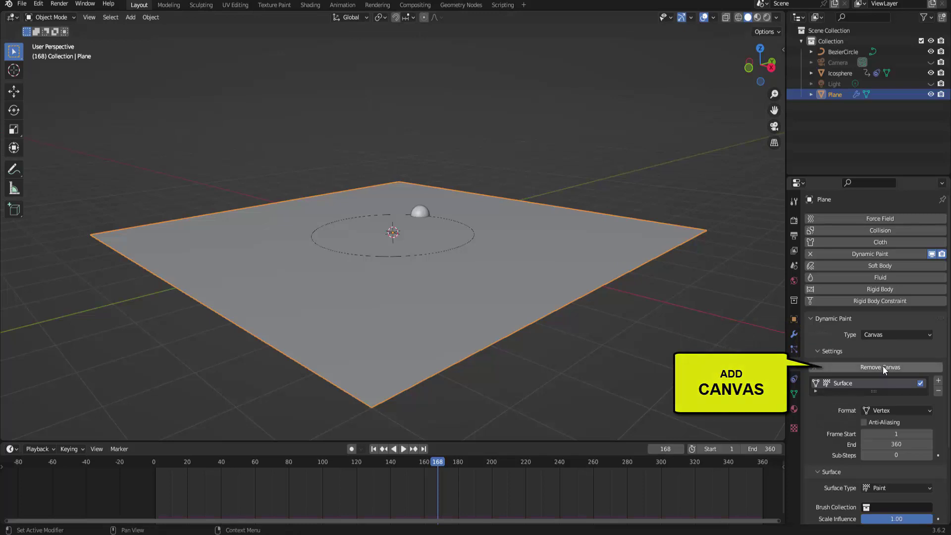
pyautogui.scroll(-1, 816, 411)
pyautogui.scroll(-1, 817, 411)
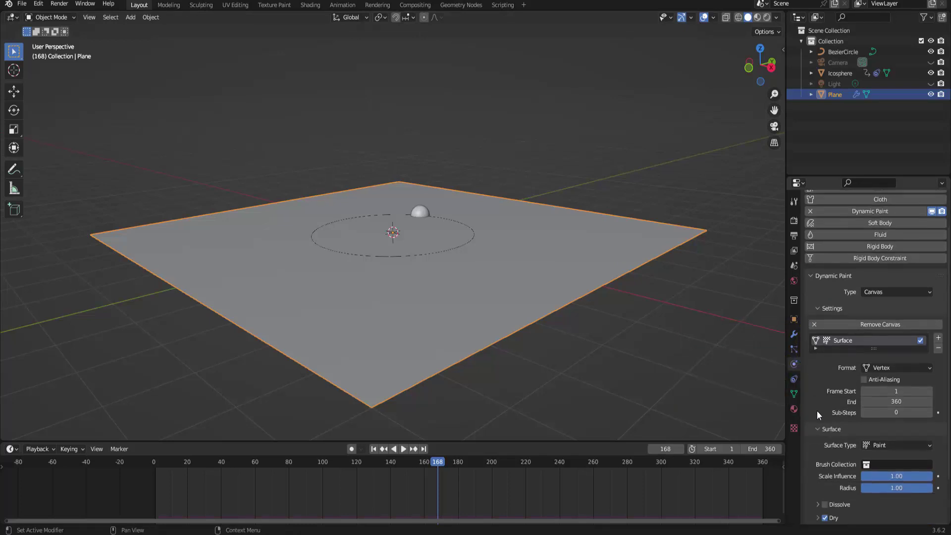
pyautogui.scroll(-1, 816, 411)
pyautogui.scroll(-2, 816, 411)
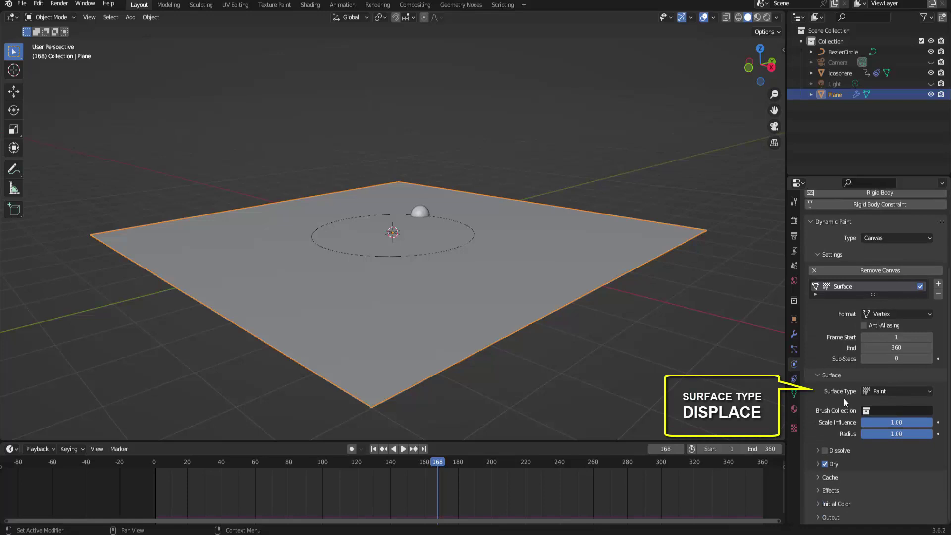
pyautogui.click(875, 392)
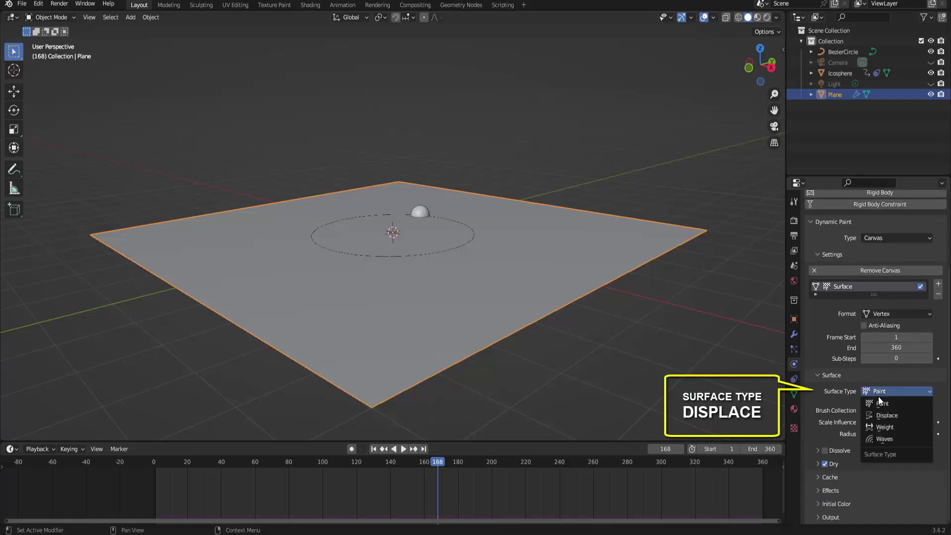
pyautogui.click(885, 416)
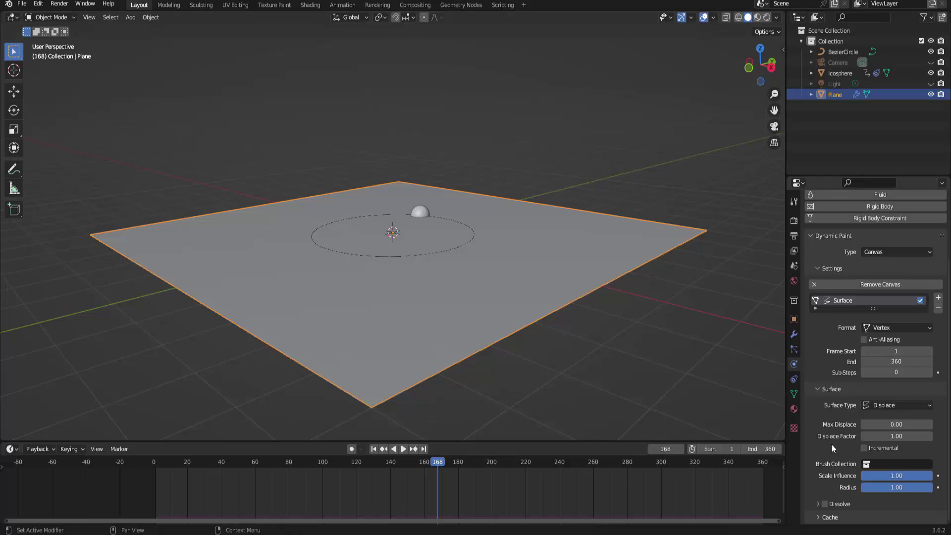
# Enable Dissolve on the displace surface with Time 150 and Slow checked
pyautogui.click(825, 504)
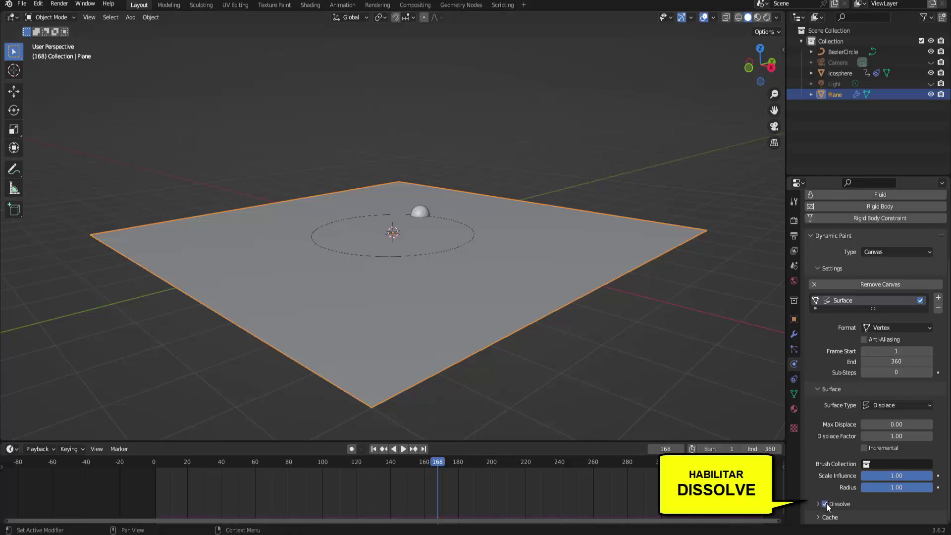
pyautogui.click(818, 504)
pyautogui.scroll(-2, 818, 505)
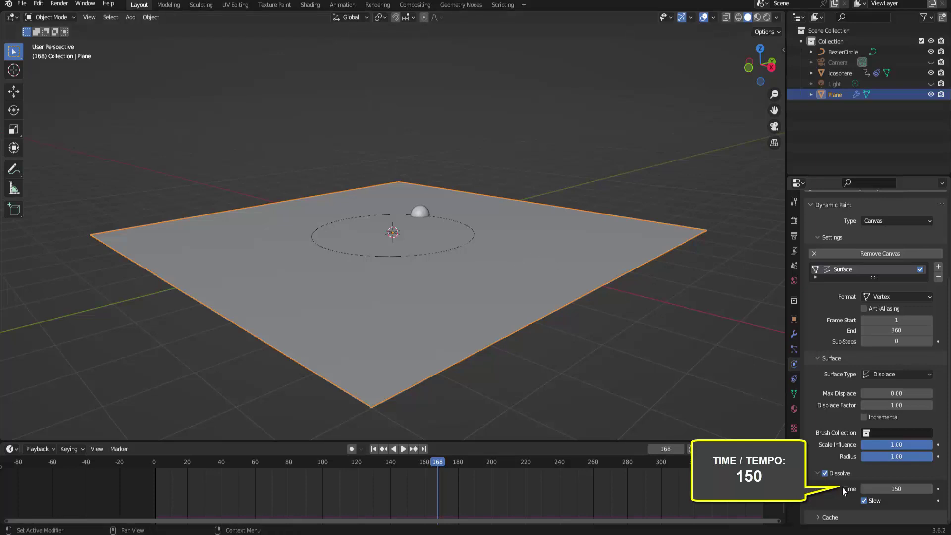
# From top view at frame 1, make the Icosphere a Dynamic Paint Brush and play the animation
pyautogui.click(759, 48)
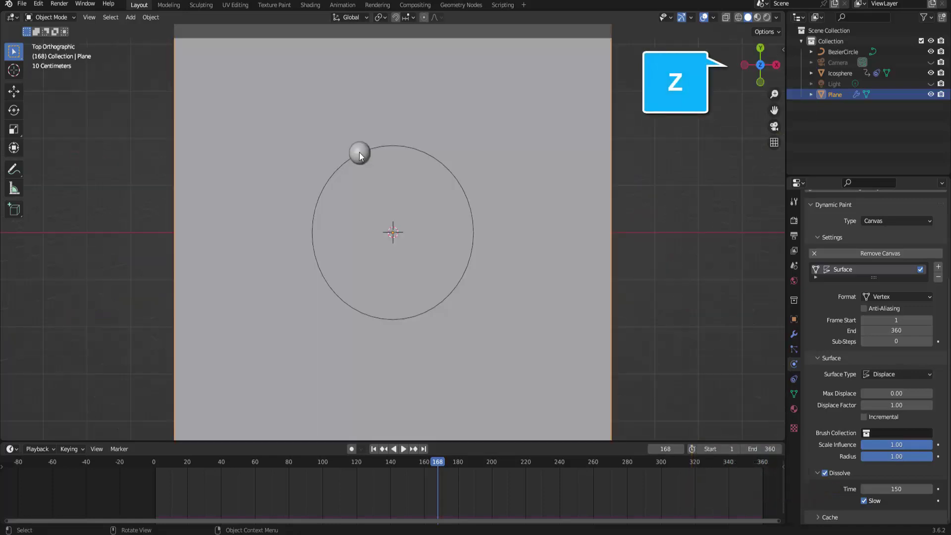
pyautogui.click(373, 448)
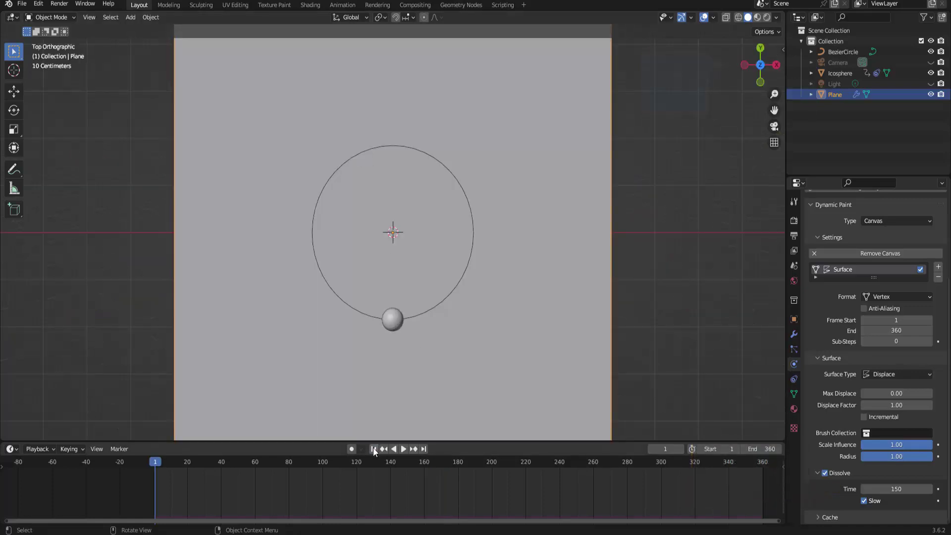
pyautogui.click(397, 319)
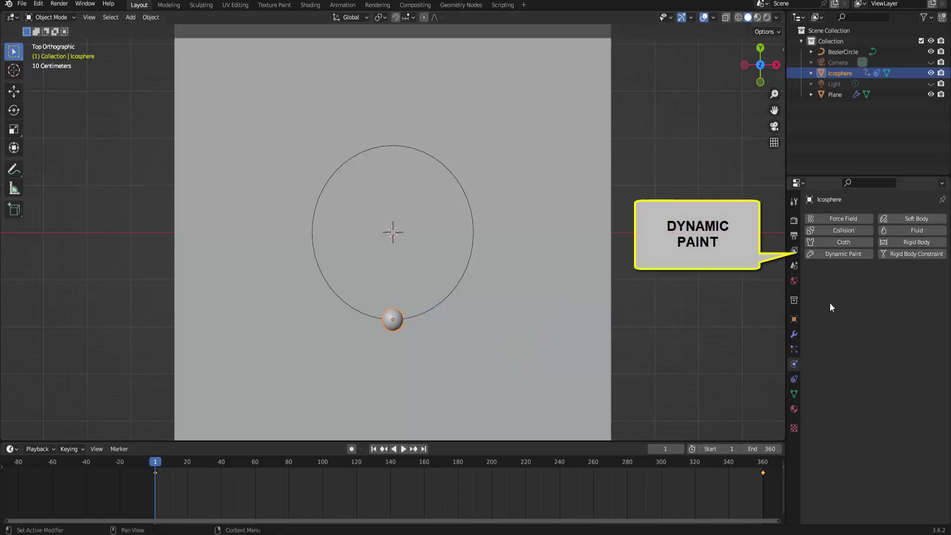
pyautogui.click(847, 255)
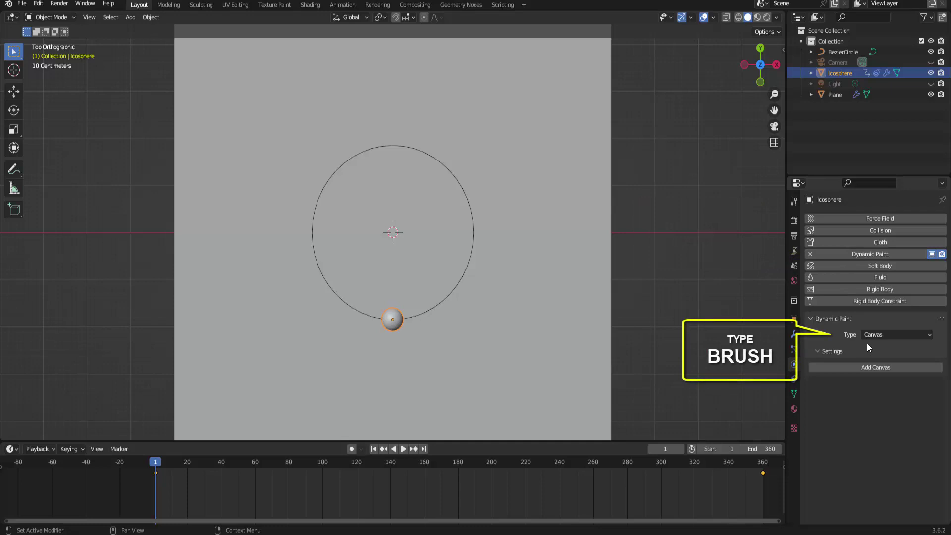
pyautogui.click(884, 331)
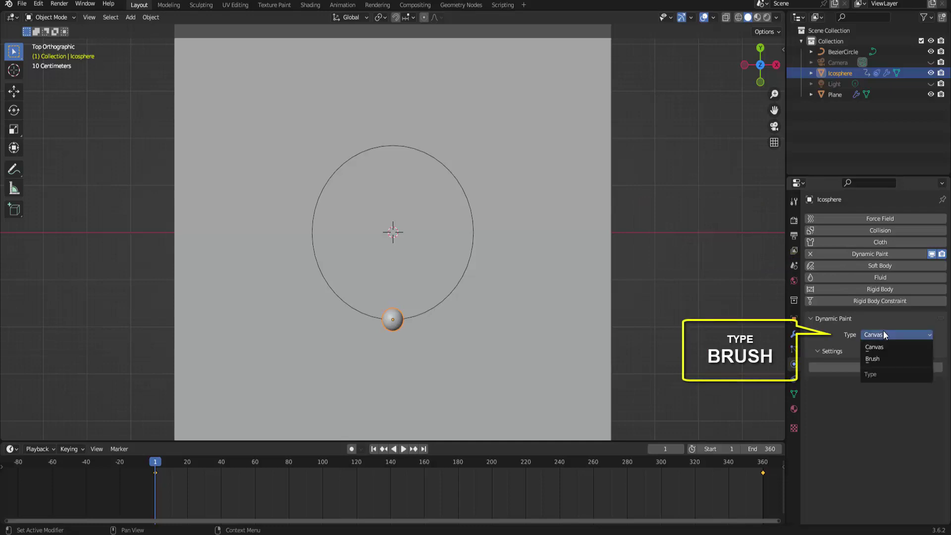
pyautogui.click(879, 357)
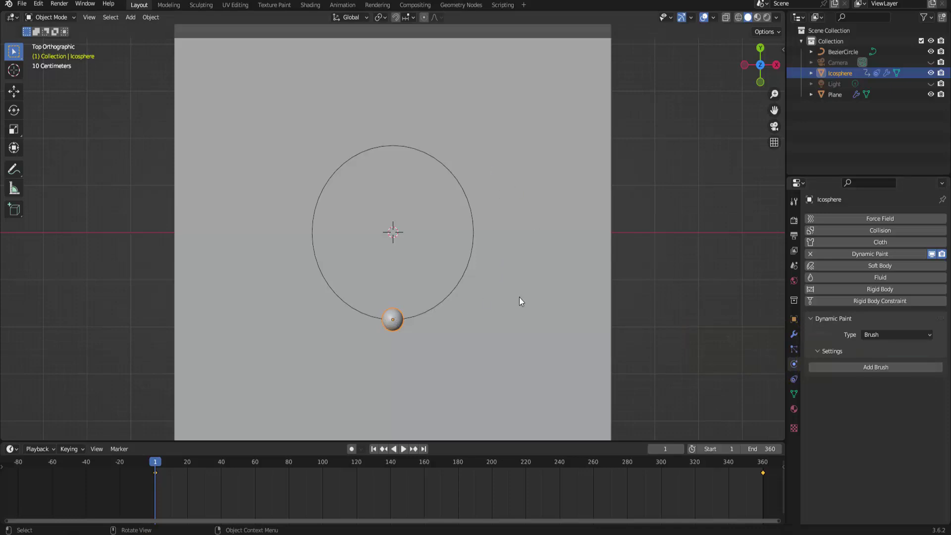
pyautogui.click(875, 369)
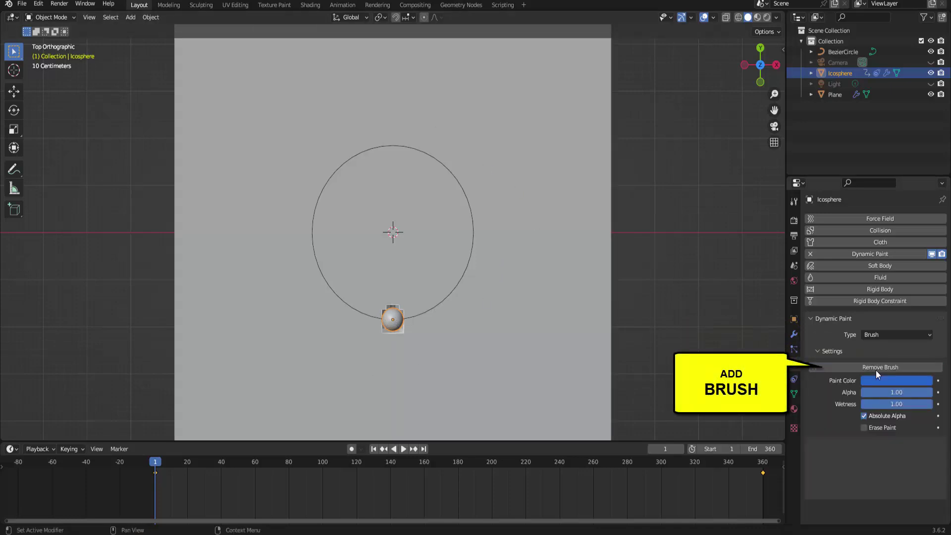
pyautogui.click(403, 449)
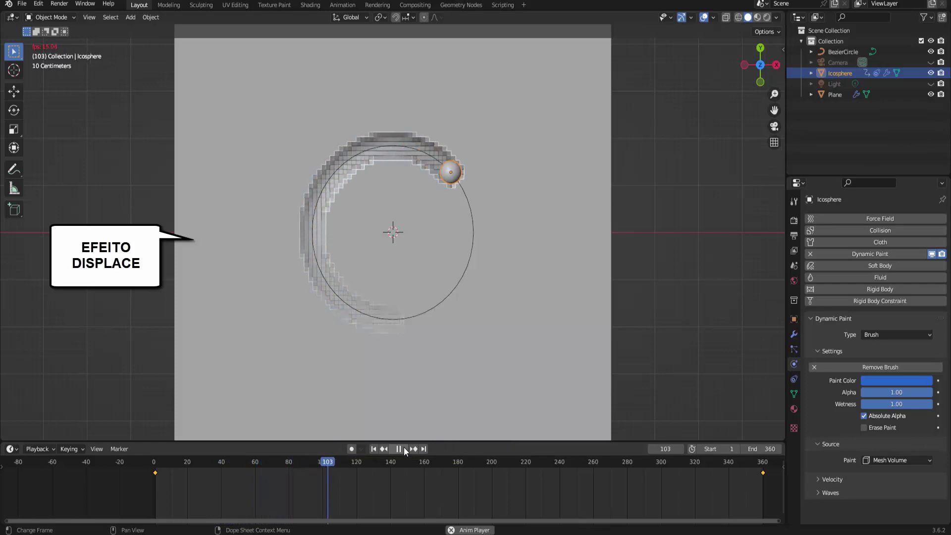
# Stop and replay the trail animation, then rewind to frame 1 and select the Plane
pyautogui.click(404, 449)
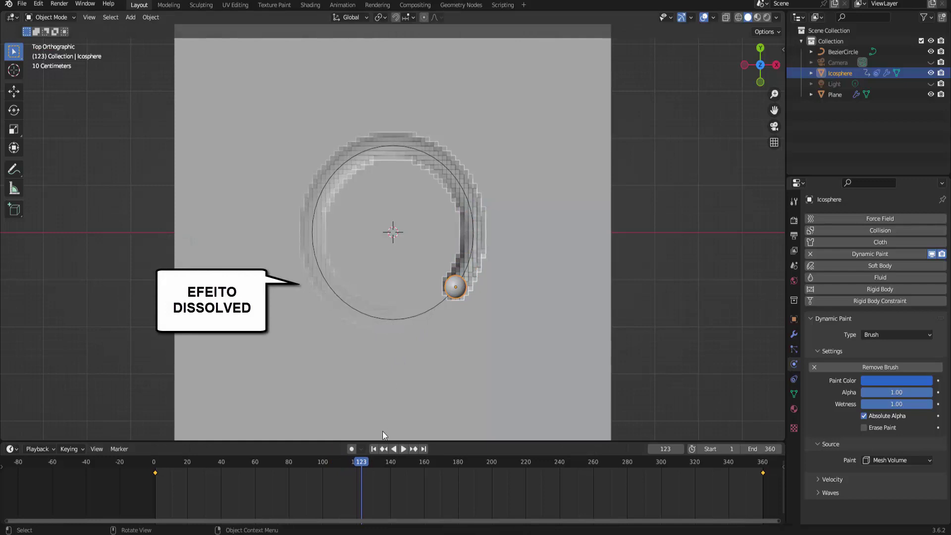
pyautogui.click(405, 449)
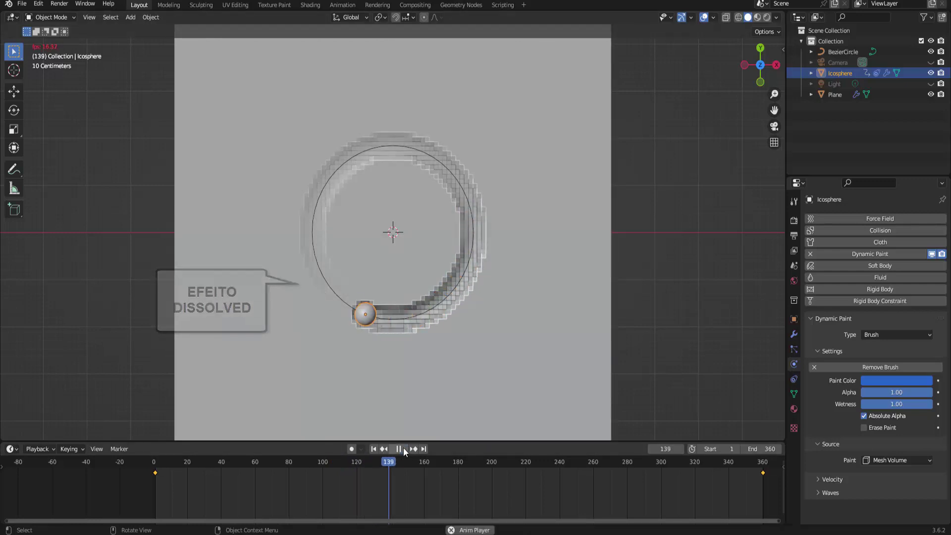
pyautogui.click(403, 449)
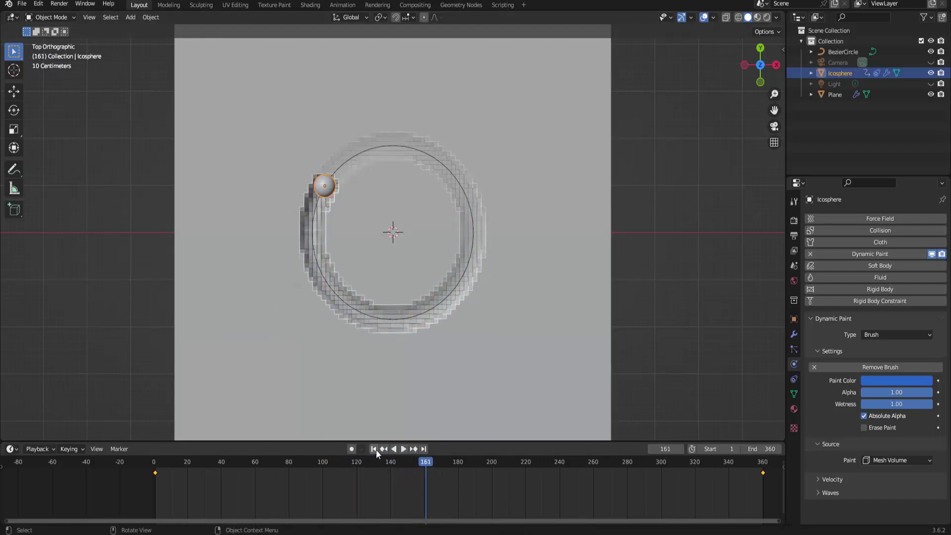
pyautogui.click(374, 449)
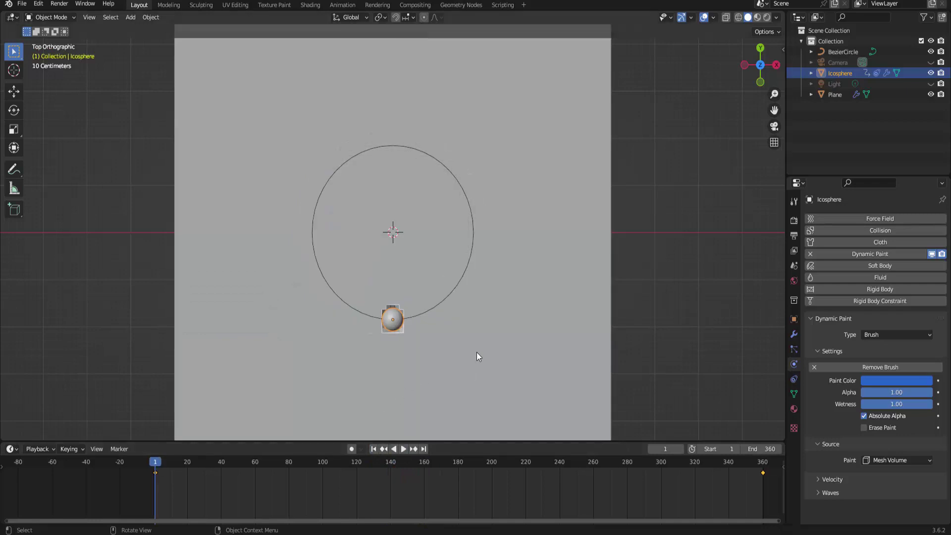
pyautogui.click(560, 126)
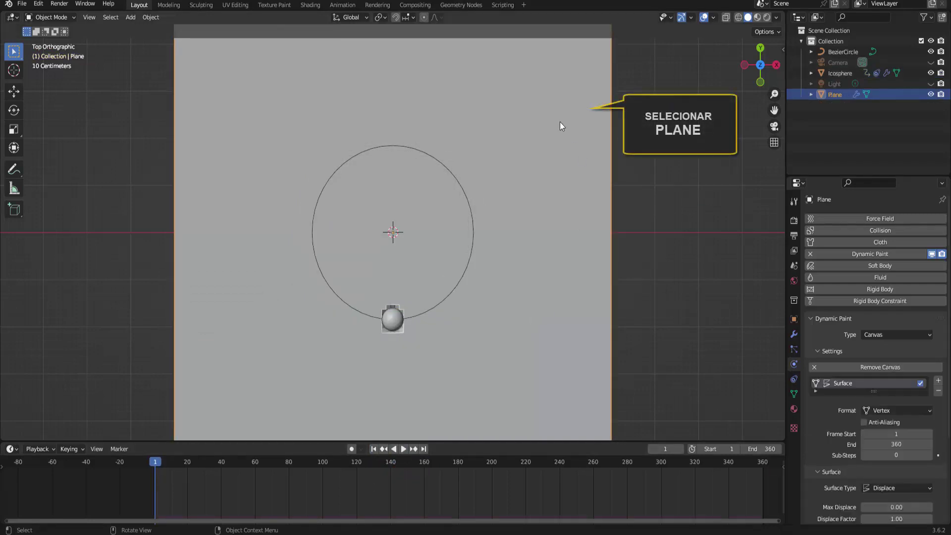
# Pause playback at frame 40, apply Shade Smooth to the Plane, and resume playback
pyautogui.click(794, 335)
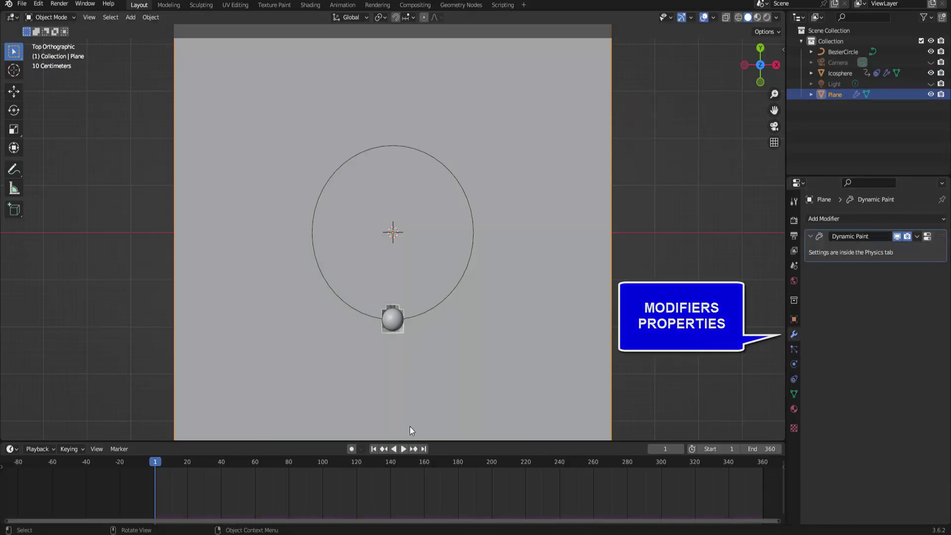
pyautogui.click(403, 449)
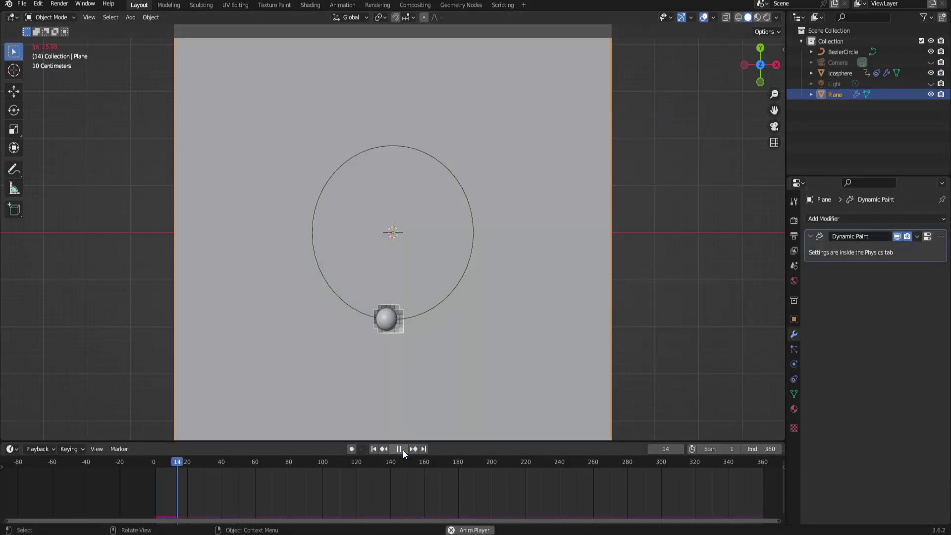
pyautogui.press('space')
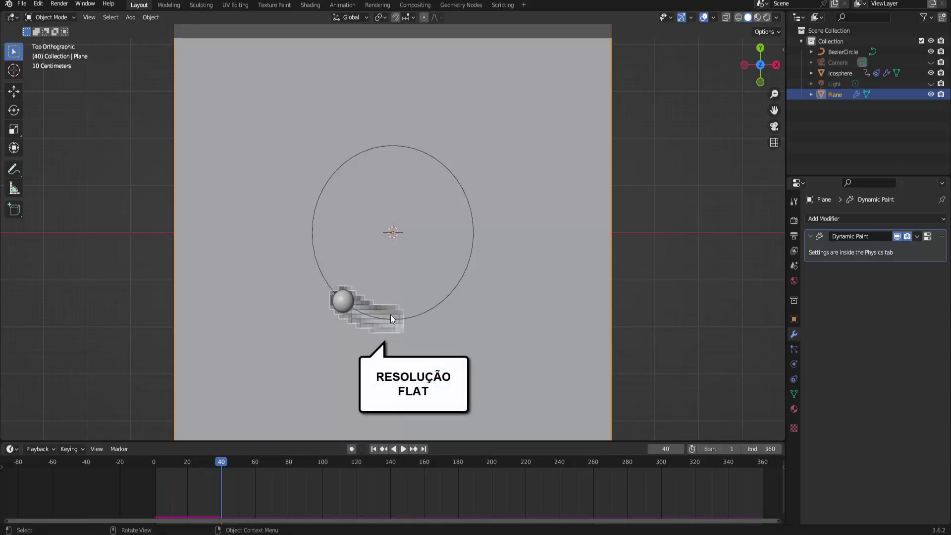
pyautogui.rightClick(584, 90)
pyautogui.click(576, 80)
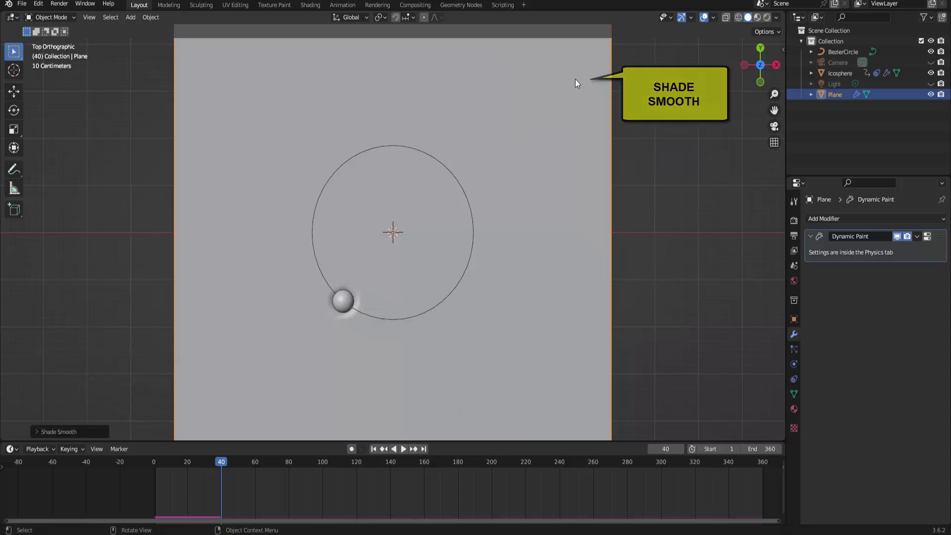
pyautogui.click(404, 448)
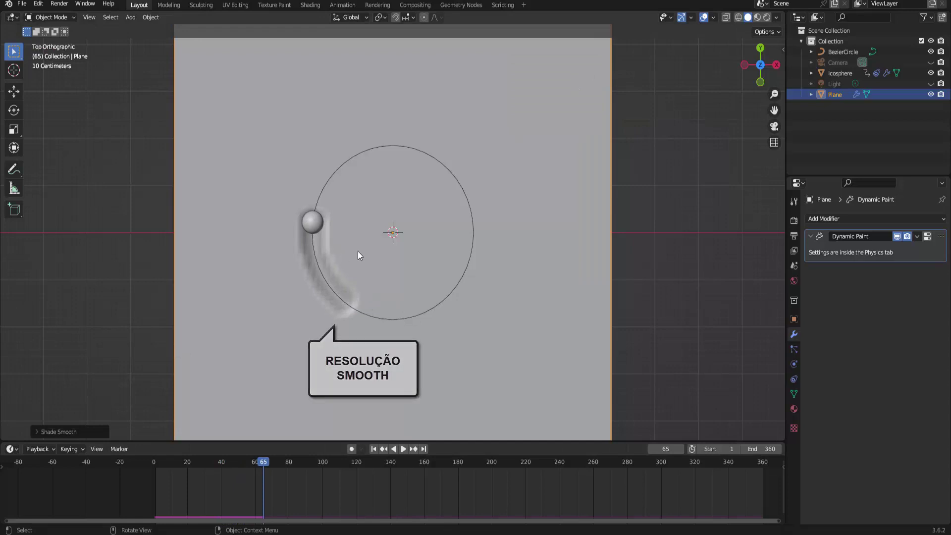
# Add a Smooth modifier to the Plane and adjust its factor and repeat count
pyautogui.click(872, 221)
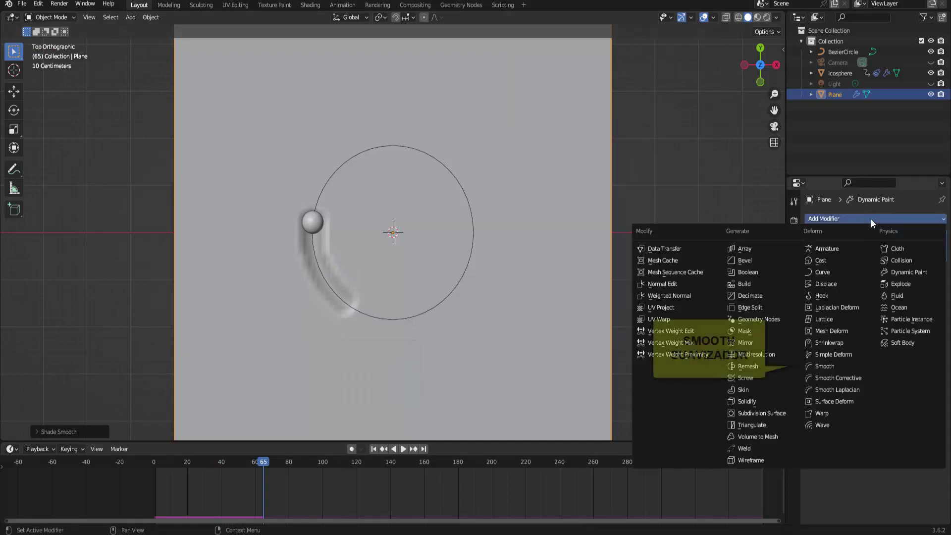
pyautogui.click(842, 365)
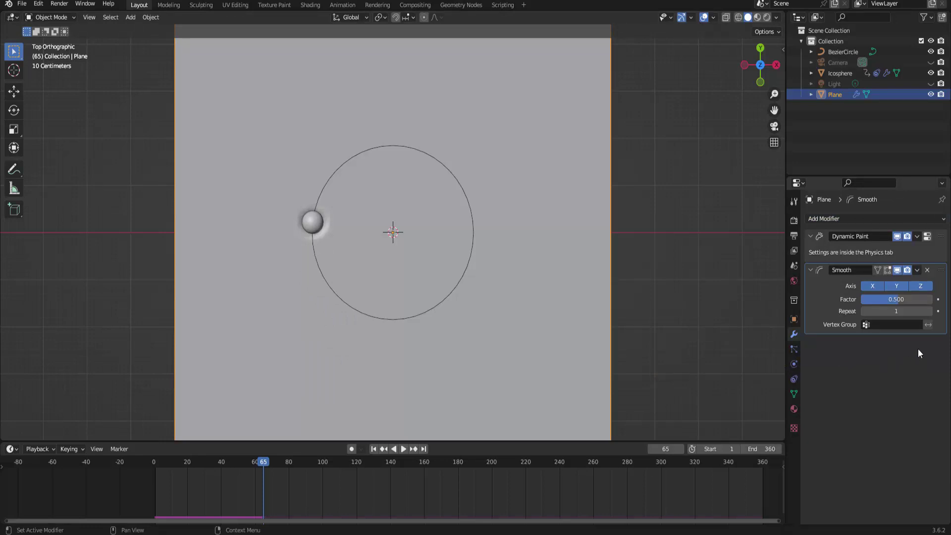
pyautogui.moveTo(899, 303)
pyautogui.mouseDown()
pyautogui.moveTo(922, 303)
pyautogui.moveTo(906, 311)
pyautogui.mouseUp()
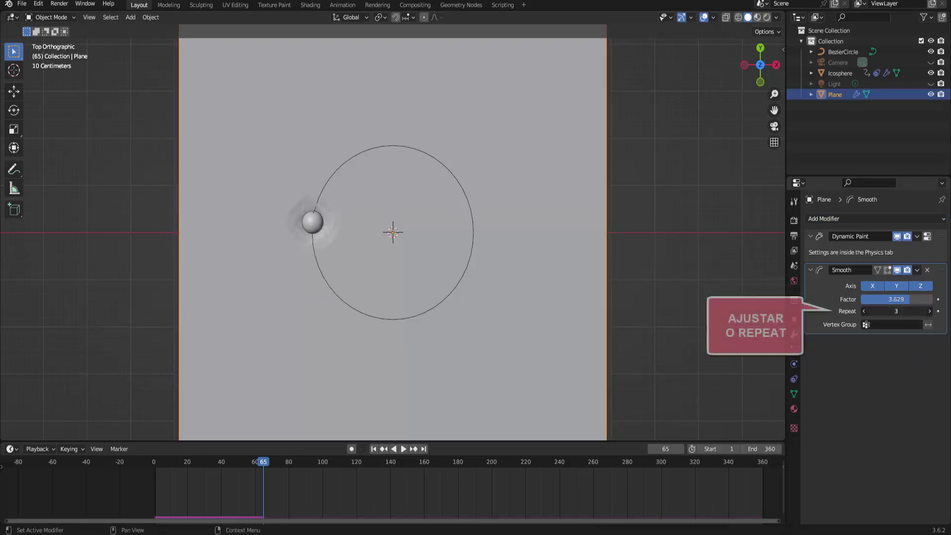
pyautogui.moveTo(896, 312); pyautogui.dragTo(887, 311)
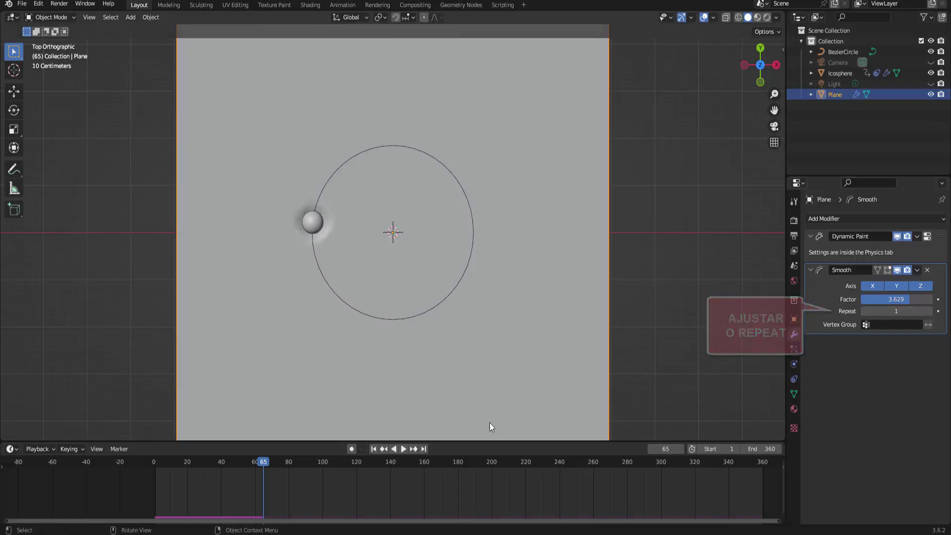
# Preview playback, settle the Smooth factor at 0.636 with 5 repeats, and stop at frame 86
pyautogui.click(403, 450)
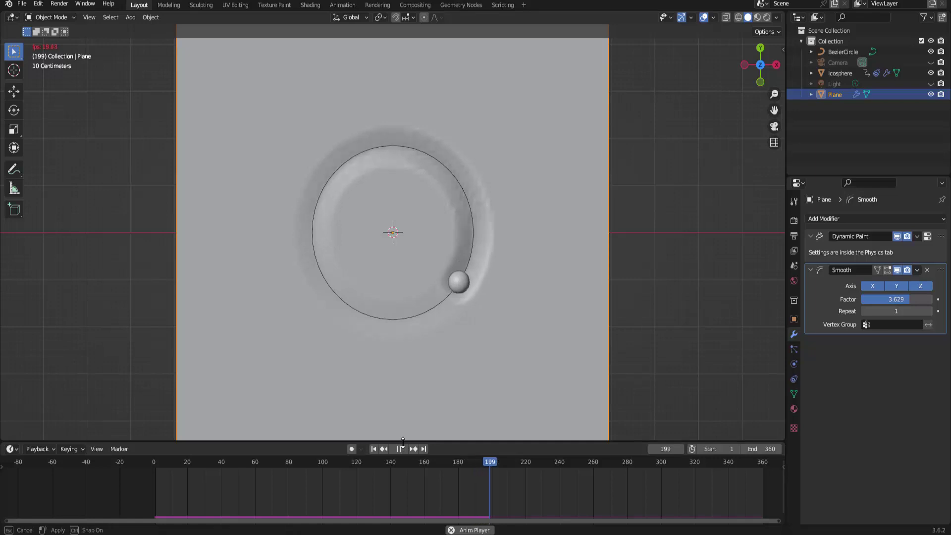
pyautogui.click(398, 450)
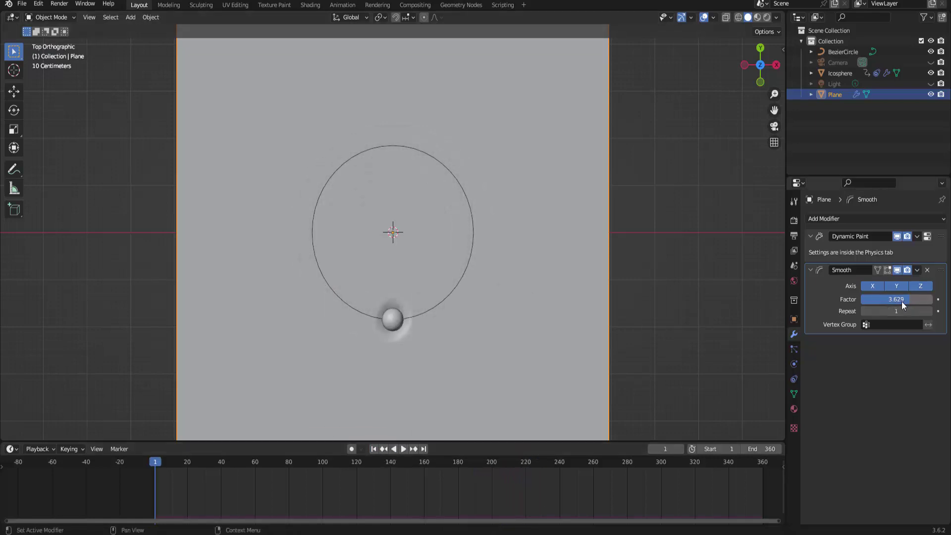
pyautogui.moveTo(902, 299)
pyautogui.mouseDown()
pyautogui.moveTo(854, 299)
pyautogui.moveTo(906, 311)
pyautogui.mouseUp()
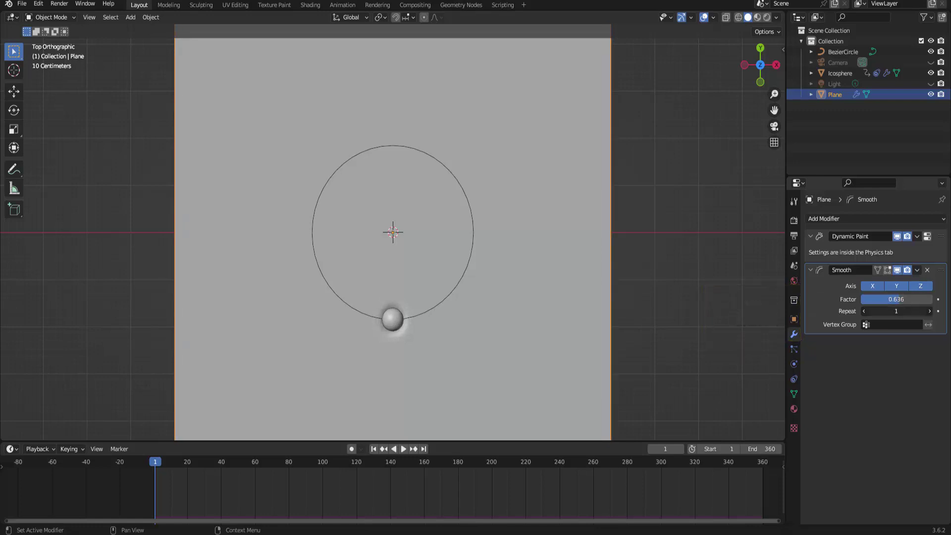
pyautogui.click(402, 449)
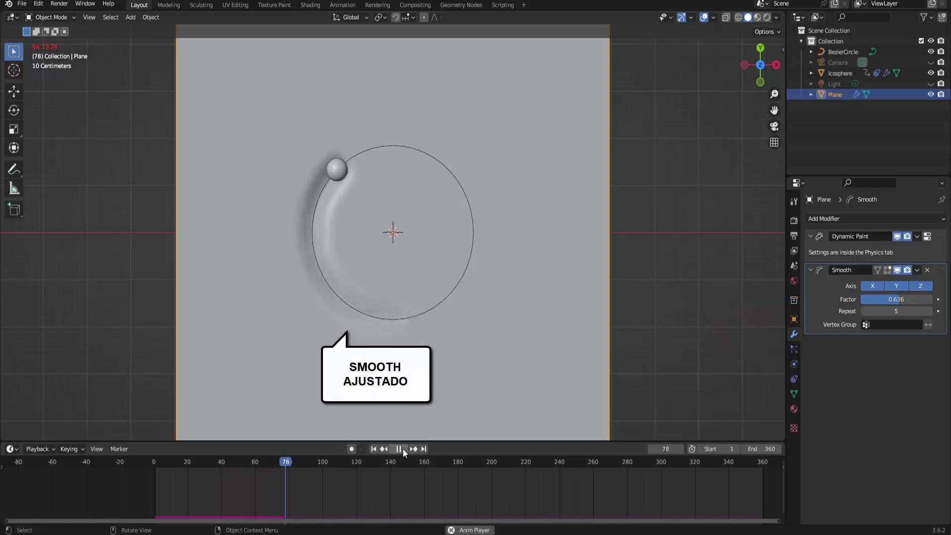
pyautogui.click(403, 448)
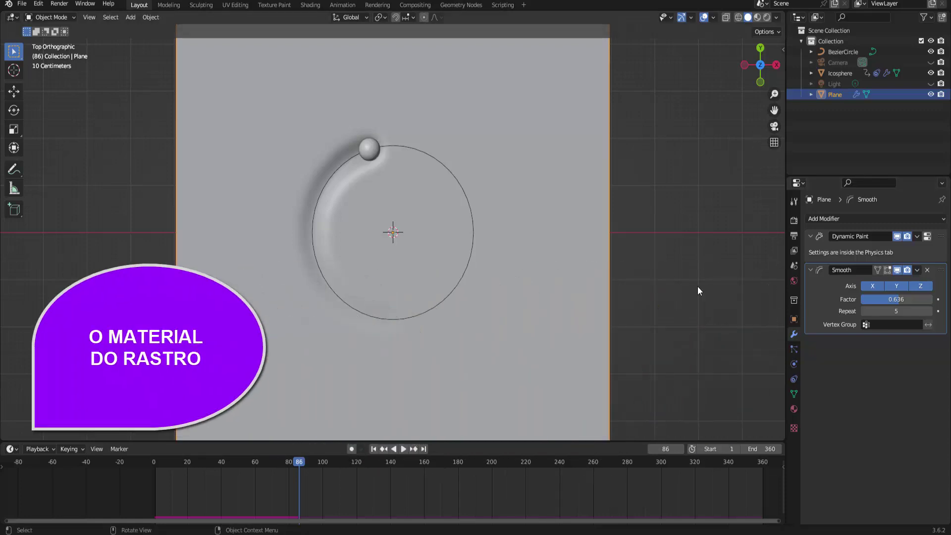
# Move the point light along X to about -5.78 m, opposite side of the plane
pyautogui.moveTo(684, 293)
pyautogui.mouseDown(button='middle')
pyautogui.moveTo(671, 241)
pyautogui.moveTo(503, 196)
pyautogui.mouseUp(button='middle')
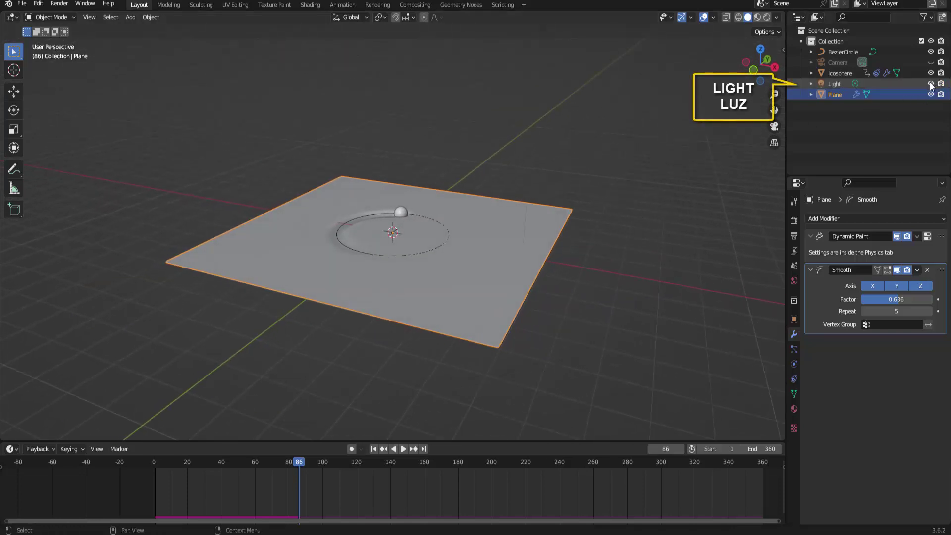
pyautogui.scroll(-1, 661, 126)
pyautogui.scroll(-3, 661, 126)
pyautogui.click(458, 144)
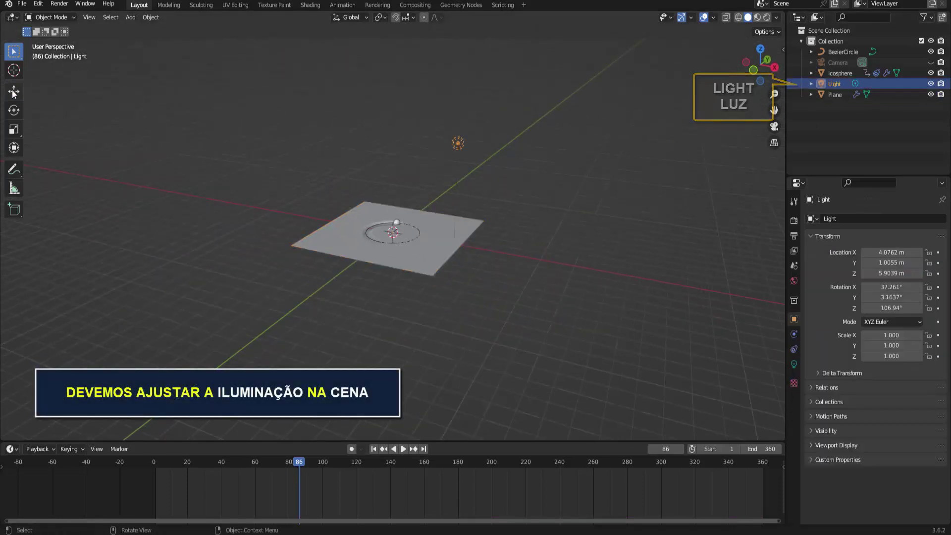
pyautogui.hotkey('shift', 'space')
pyautogui.press('g')
pyautogui.moveTo(498, 147); pyautogui.dragTo(373, 126)
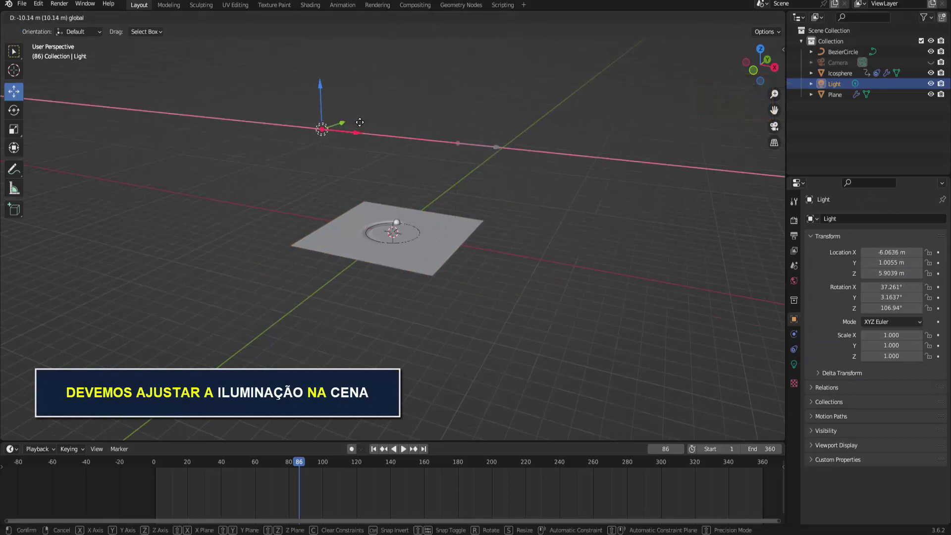
pyautogui.click(361, 122)
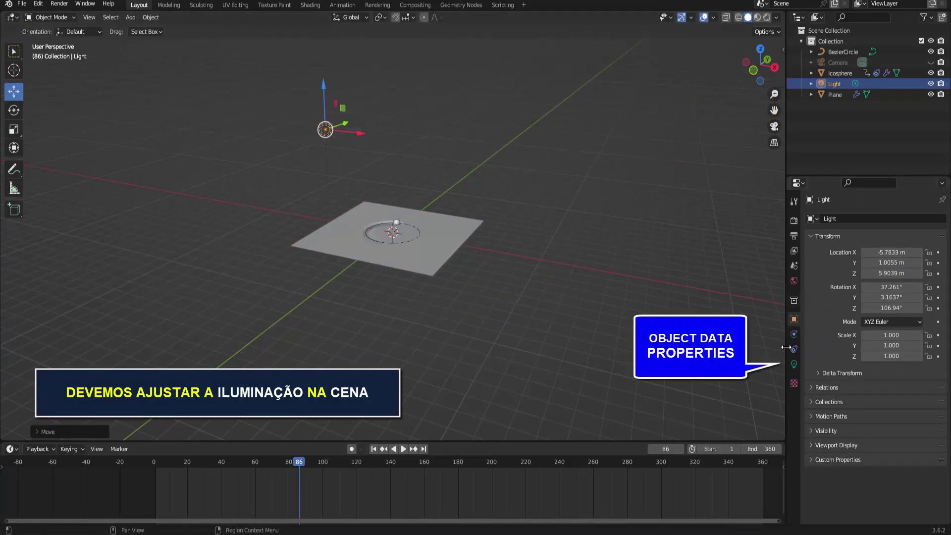
# Raise the light's Power from 1000 W to 2000 W
pyautogui.click(794, 365)
pyautogui.doubleClick(897, 292)
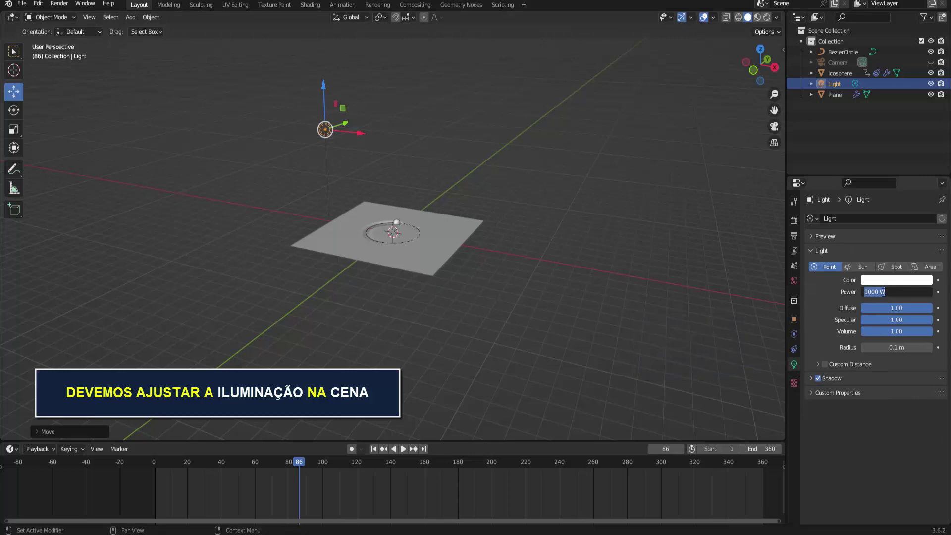
pyautogui.write('2000')
pyautogui.press('Return')
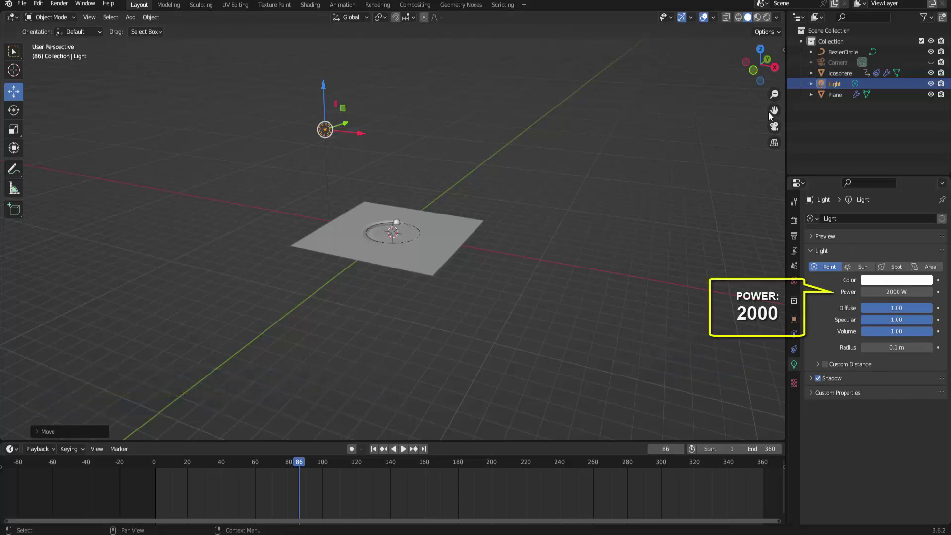
# Switch to Rendered shading and view the scene from directly above
pyautogui.click(767, 16)
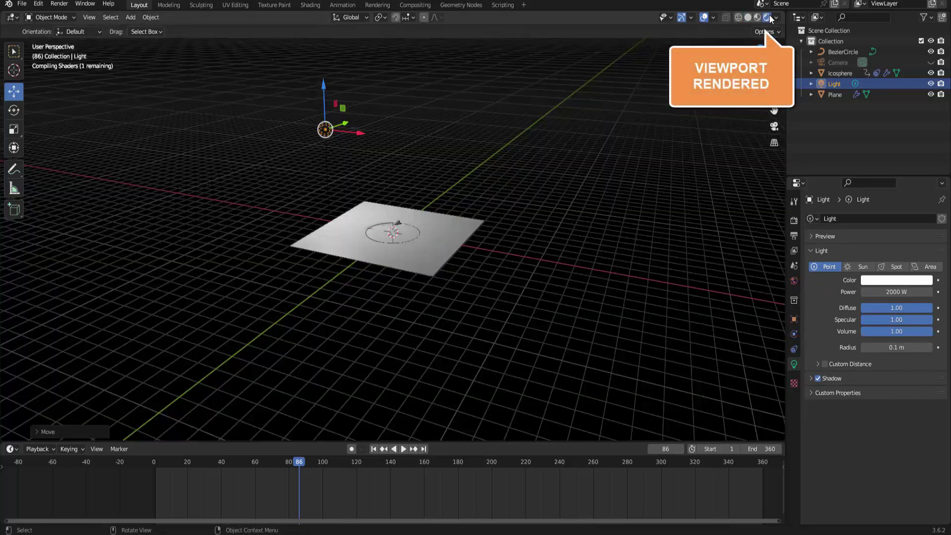
pyautogui.moveTo(761, 70); pyautogui.dragTo(763, 140)
pyautogui.click(760, 64)
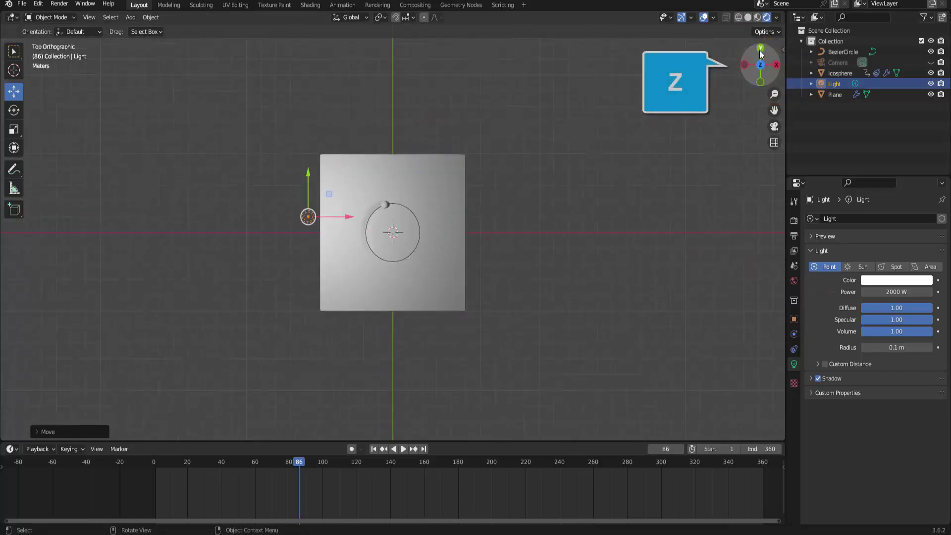
pyautogui.scroll(2, 484, 254)
# Scale the plane about 1.5 times along the X axis
pyautogui.click(479, 254)
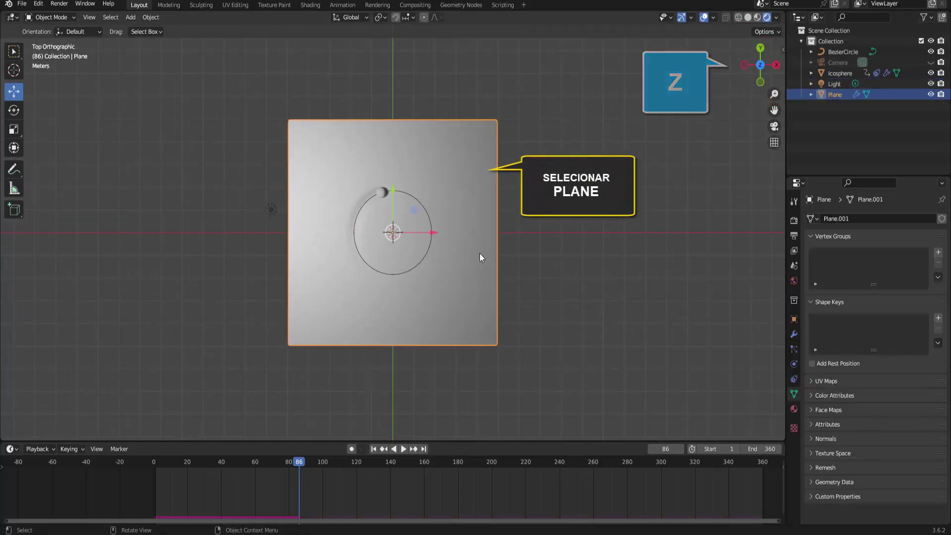
pyautogui.press('s')
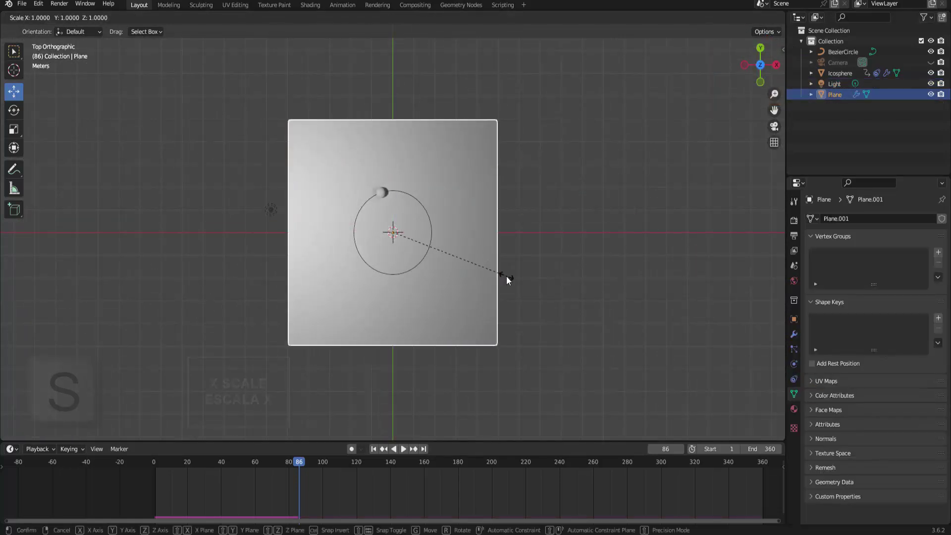
pyautogui.press('x')
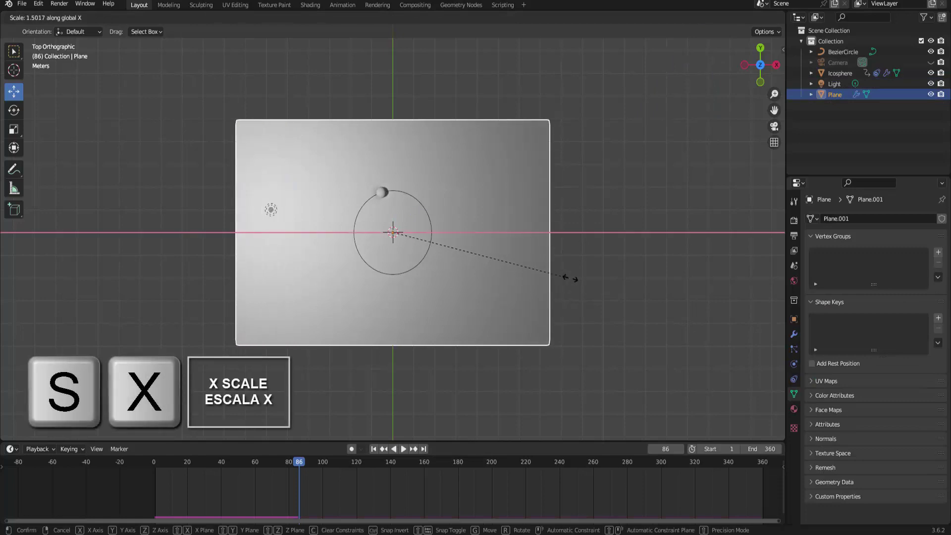
pyautogui.click(580, 272)
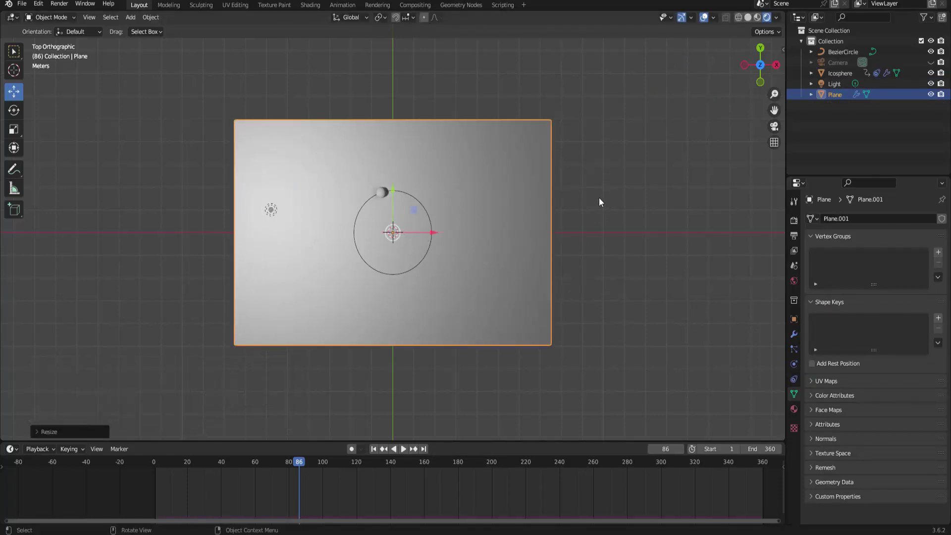
pyautogui.scroll(1, 599, 199)
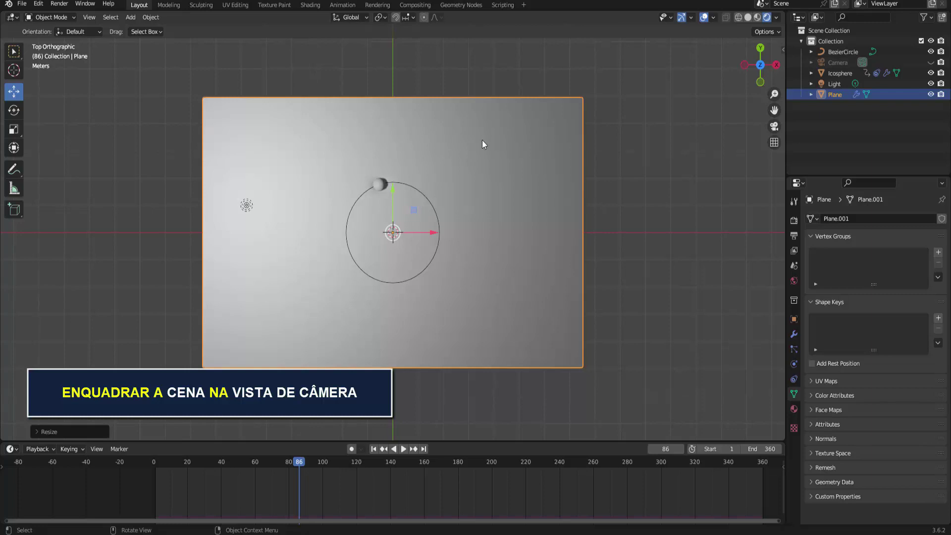
# Align the active camera to the top view, zoom the camera view, and play the animation
pyautogui.click(90, 17)
pyautogui.moveTo(108, 172)
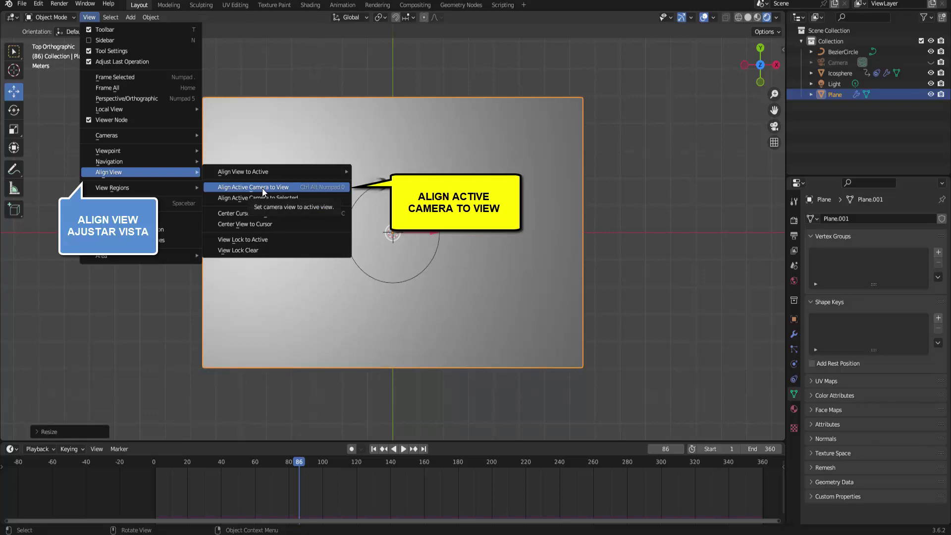
pyautogui.click(263, 188)
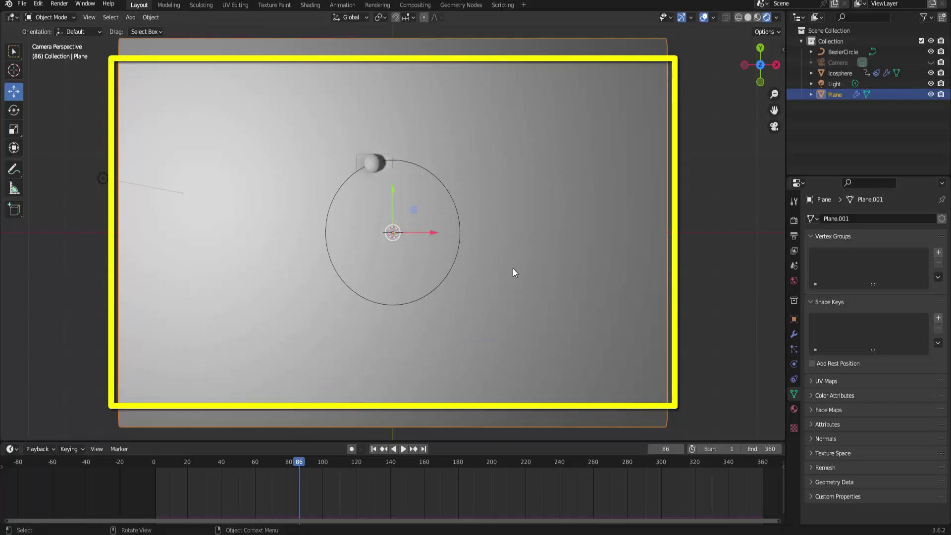
pyautogui.scroll(-1, 513, 272)
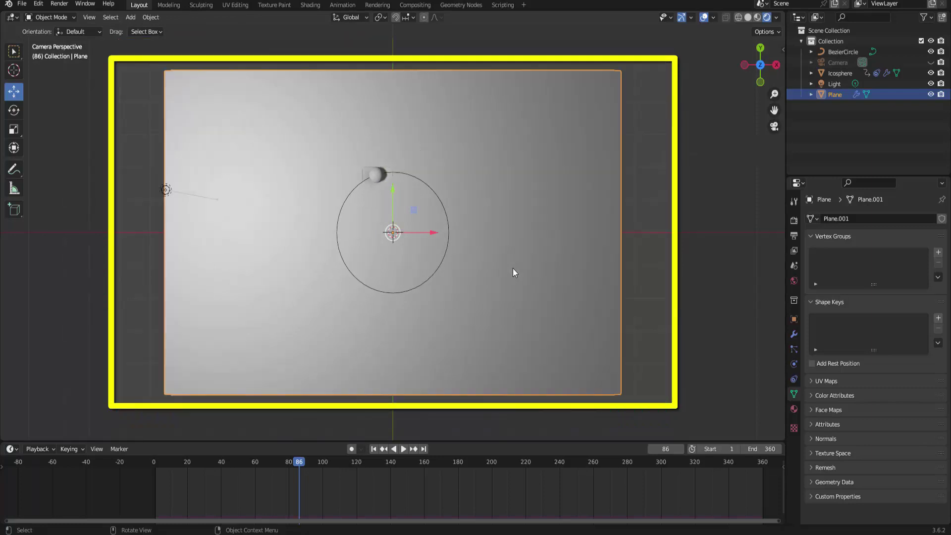
pyautogui.scroll(1, 514, 272)
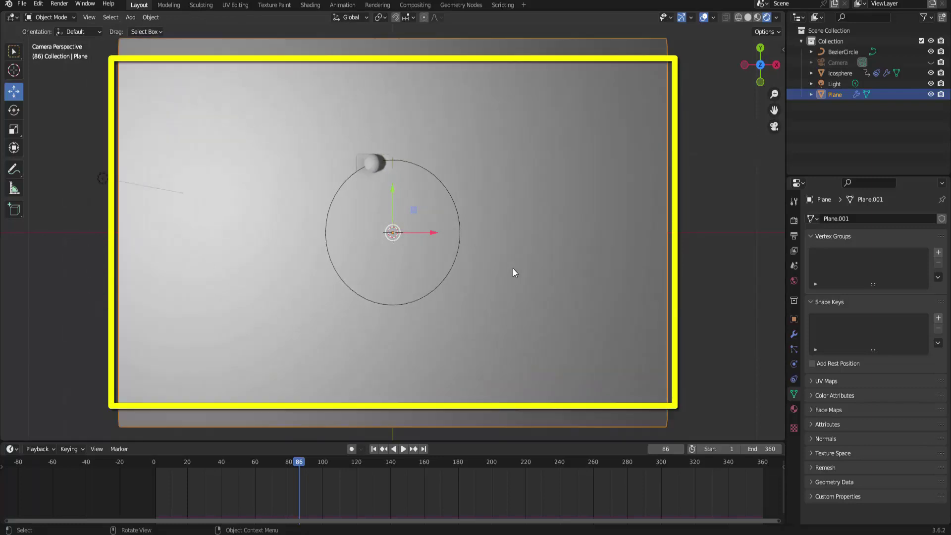
pyautogui.scroll(1, 514, 272)
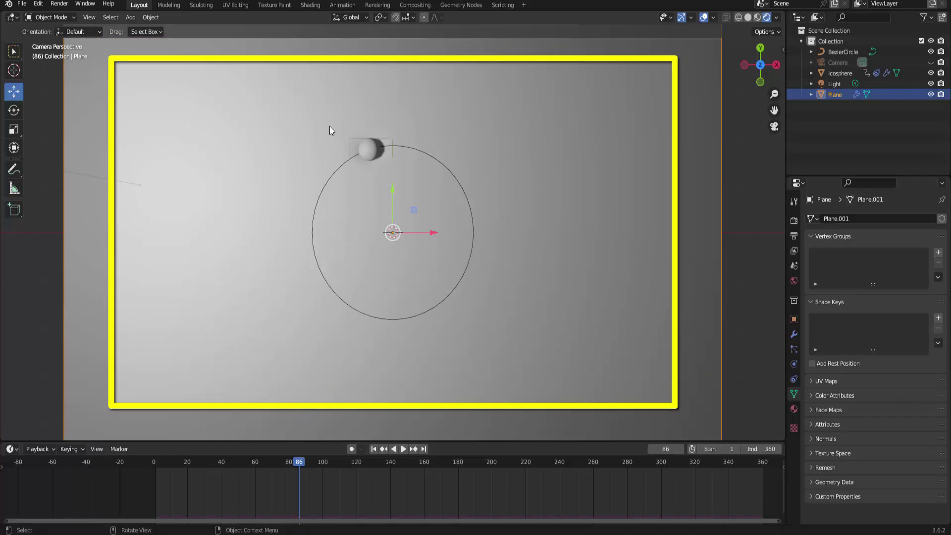
pyautogui.click(403, 449)
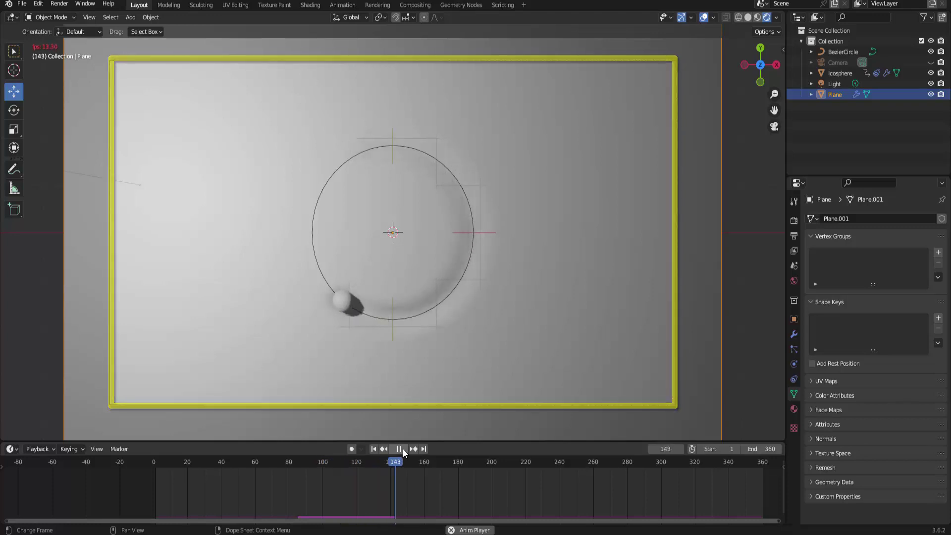
# Stop at frame 150 and turn the enlarged timeline into a Shader Editor without sidebar
pyautogui.click(402, 448)
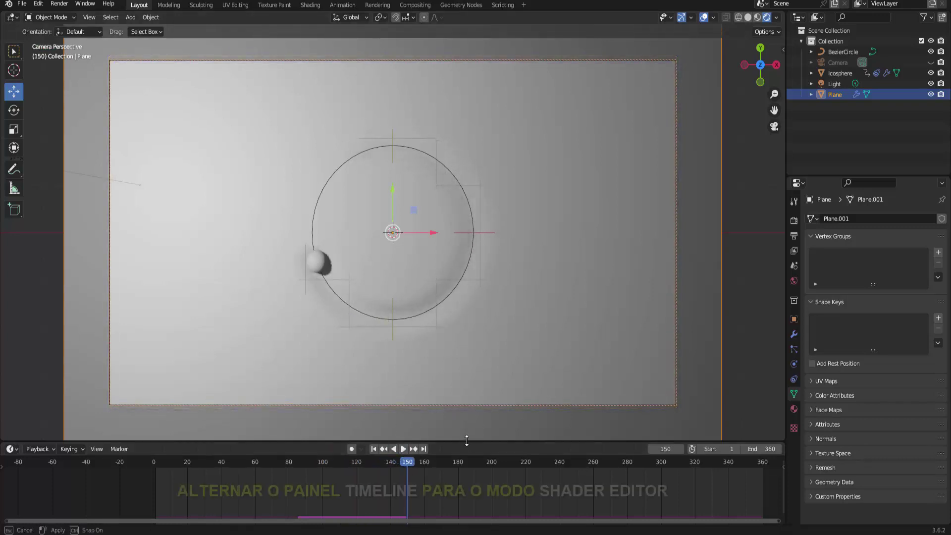
pyautogui.moveTo(468, 442); pyautogui.dragTo(462, 256)
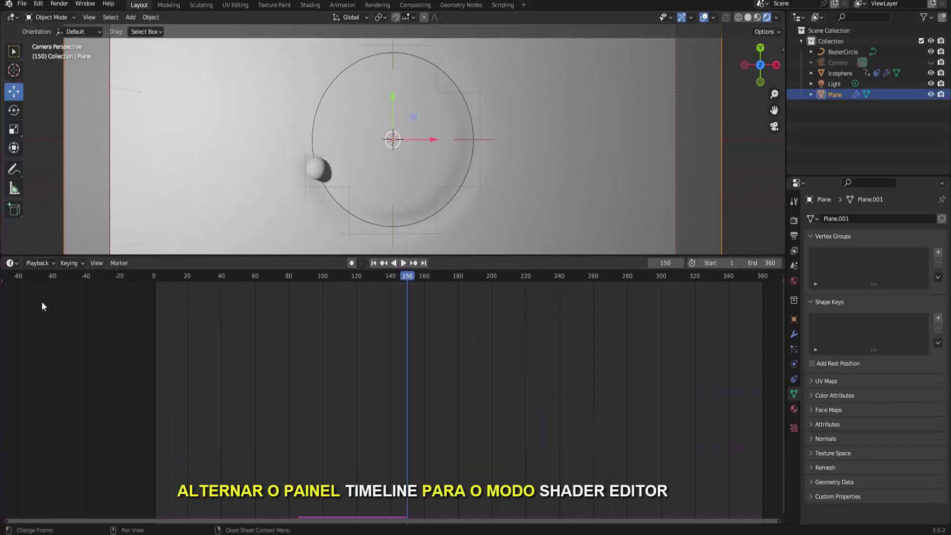
pyautogui.click(11, 263)
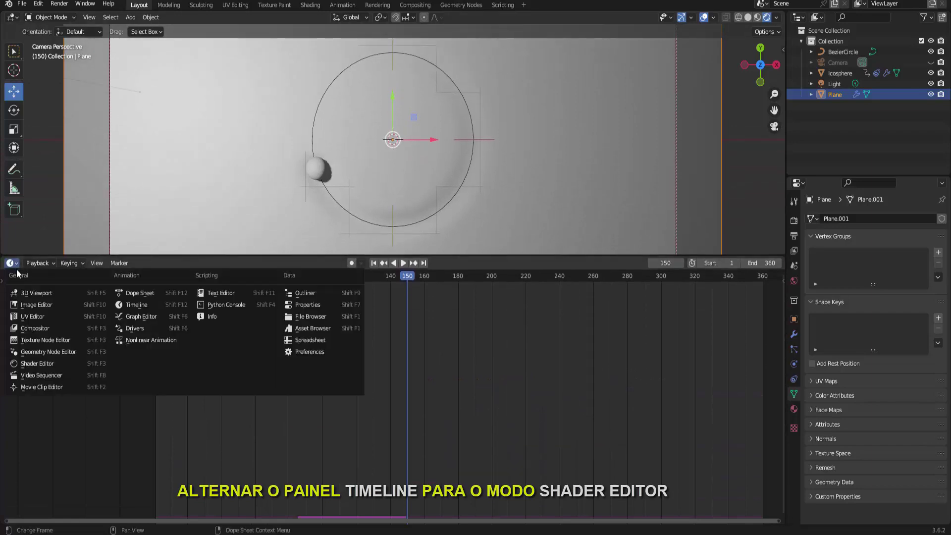
pyautogui.click(43, 364)
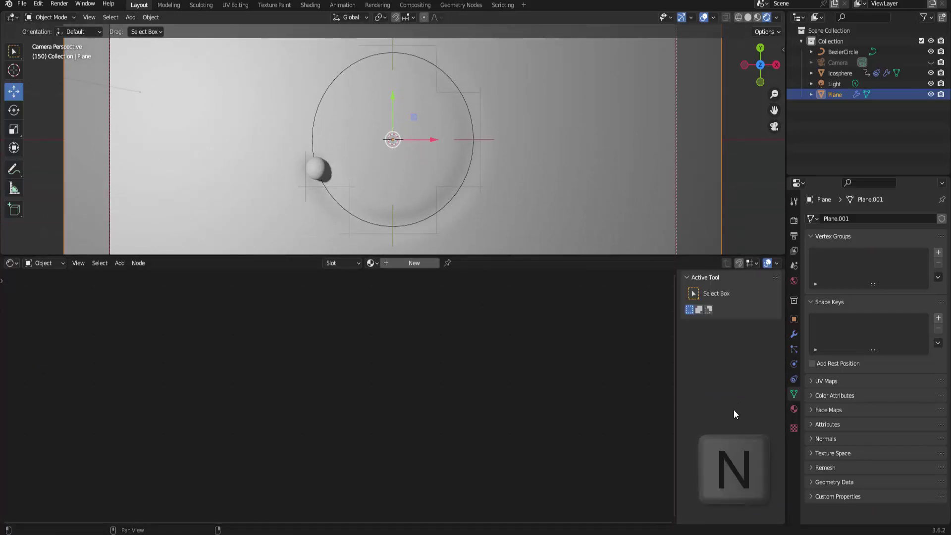
pyautogui.press('n')
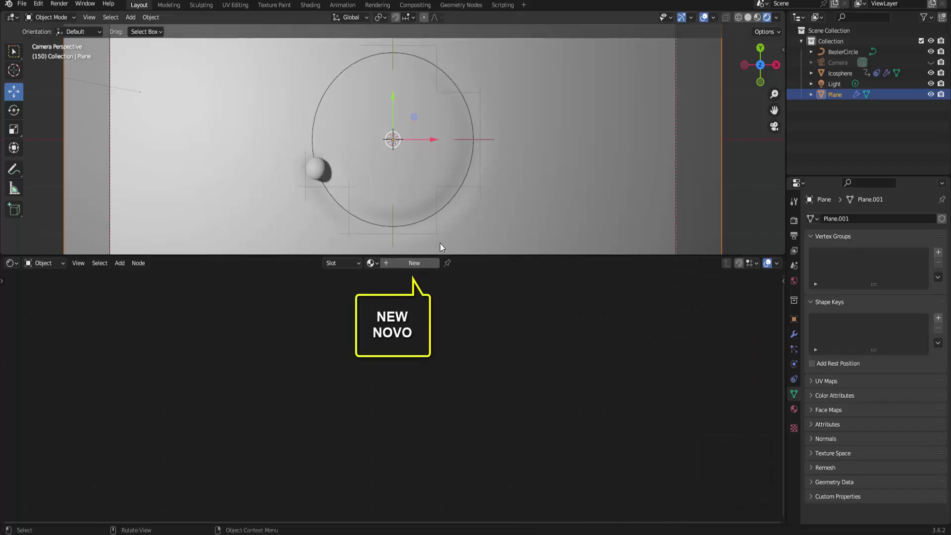
# Create Material.001 for the plane and lower Principled BSDF Roughness to 0.032
pyautogui.click(414, 263)
pyautogui.scroll(3, 391, 371)
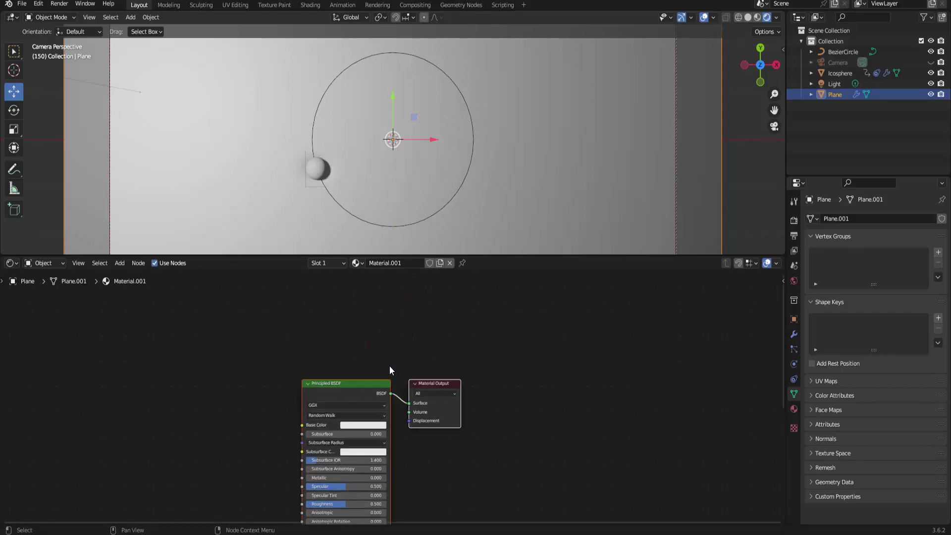
pyautogui.moveTo(341, 378)
pyautogui.mouseDown()
pyautogui.moveTo(506, 278)
pyautogui.moveTo(529, 274)
pyautogui.mouseUp()
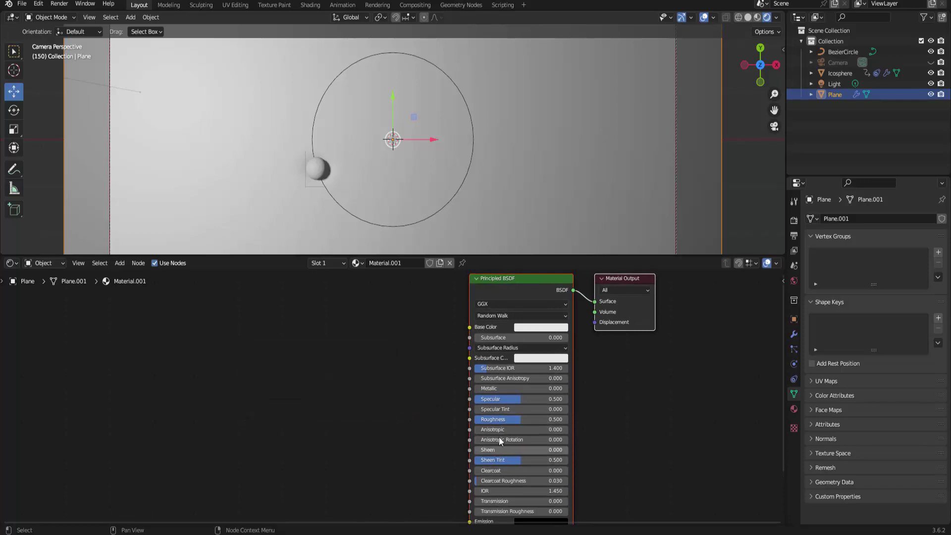
pyautogui.moveTo(515, 419); pyautogui.dragTo(473, 419)
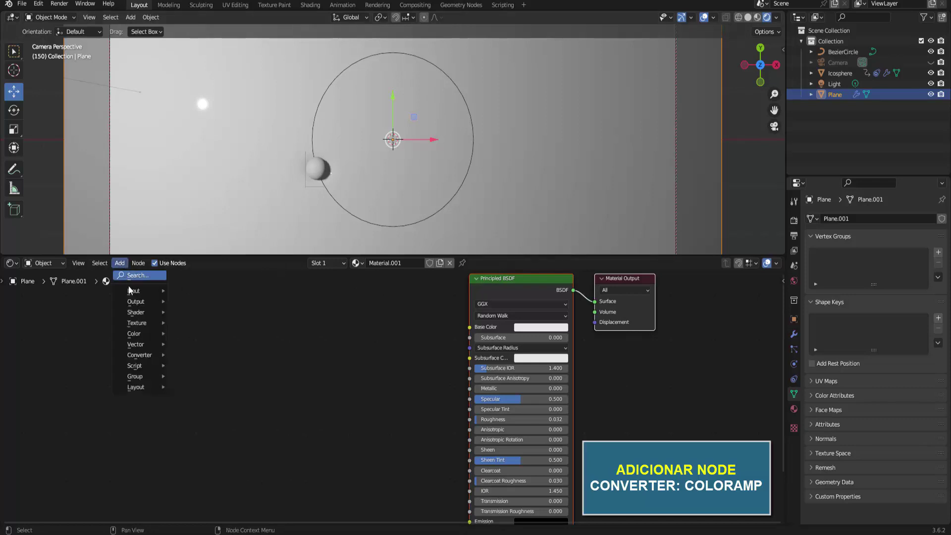
pyautogui.moveTo(138, 354)
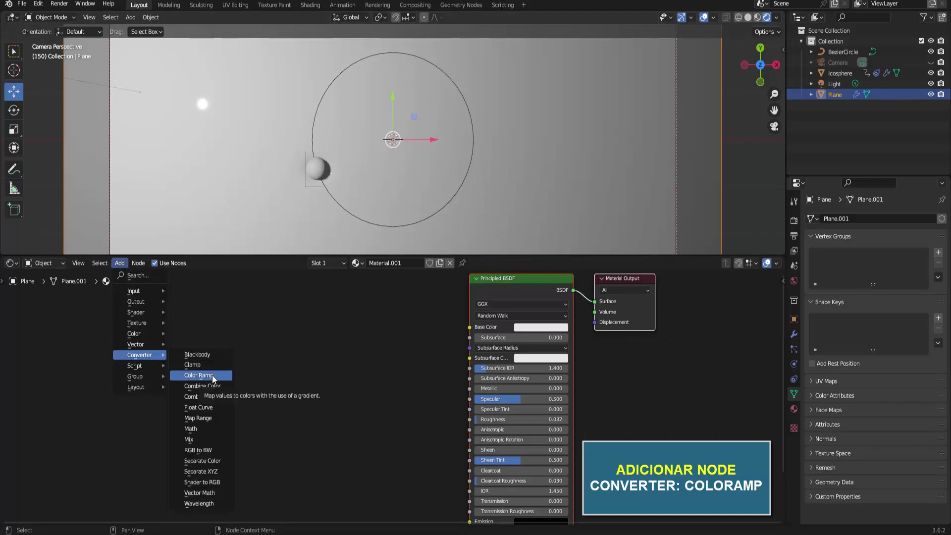
# Add a Color Ramp node left of the shader and flip its gradient
pyautogui.click(213, 379)
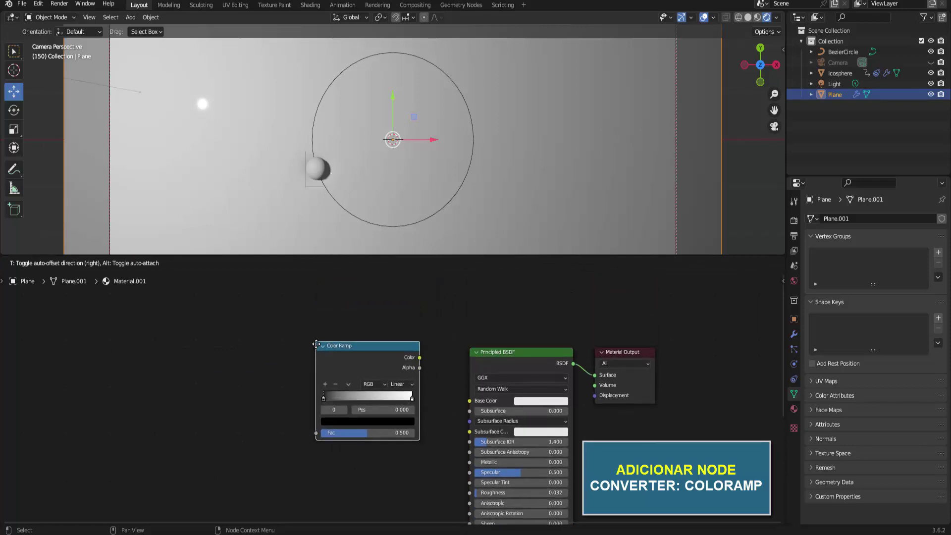
pyautogui.click(316, 343)
pyautogui.moveTo(429, 384); pyautogui.dragTo(444, 344, button='middle')
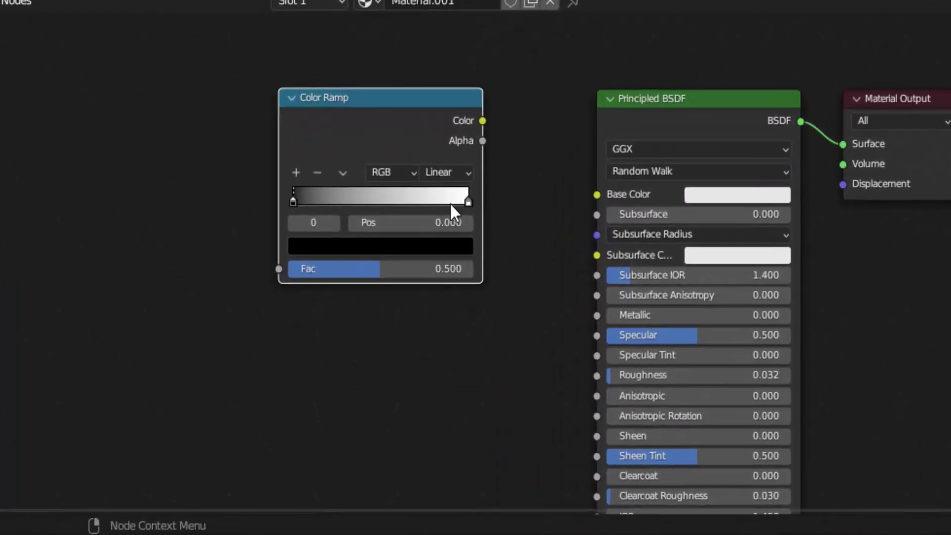
pyautogui.click(341, 173)
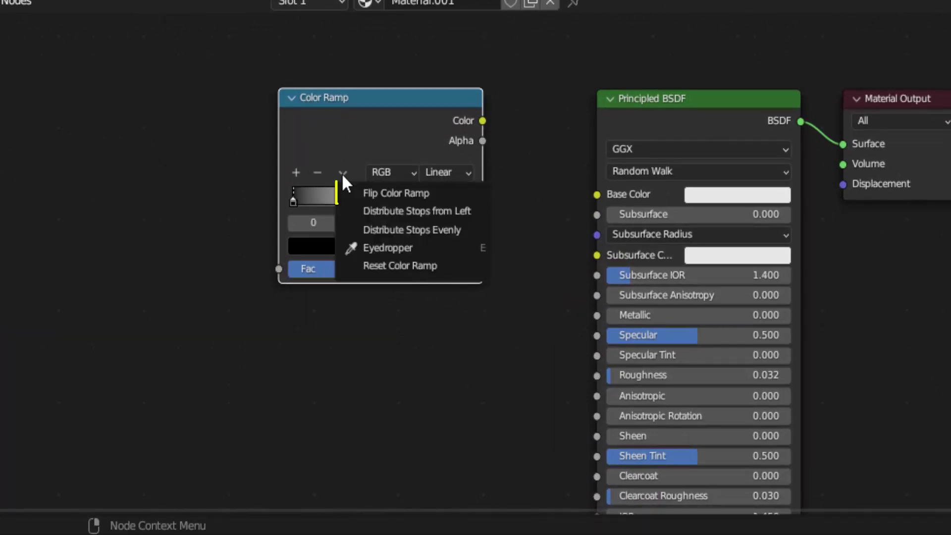
pyautogui.click(382, 194)
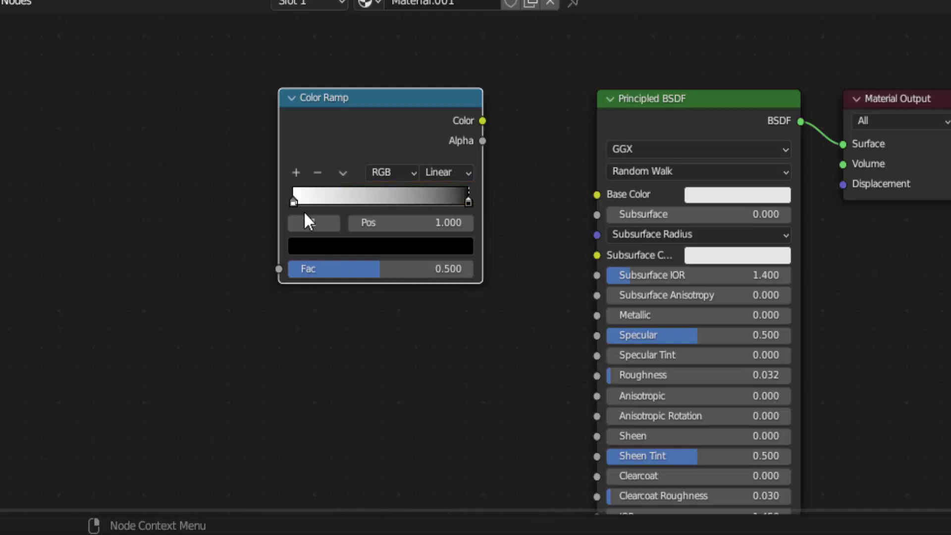
# Make the ramp's right stop full-brightness red and connect its Color to Base Color
pyautogui.click(467, 203)
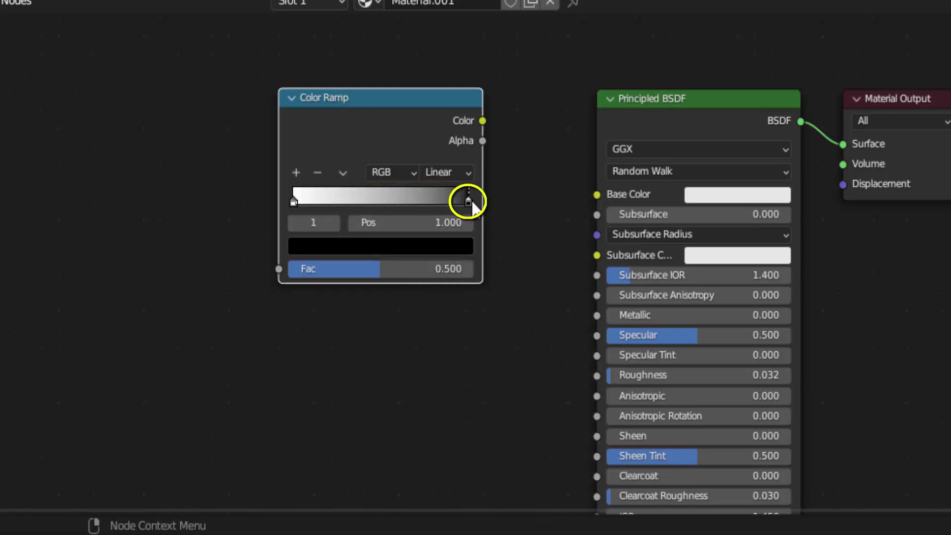
pyautogui.click(409, 248)
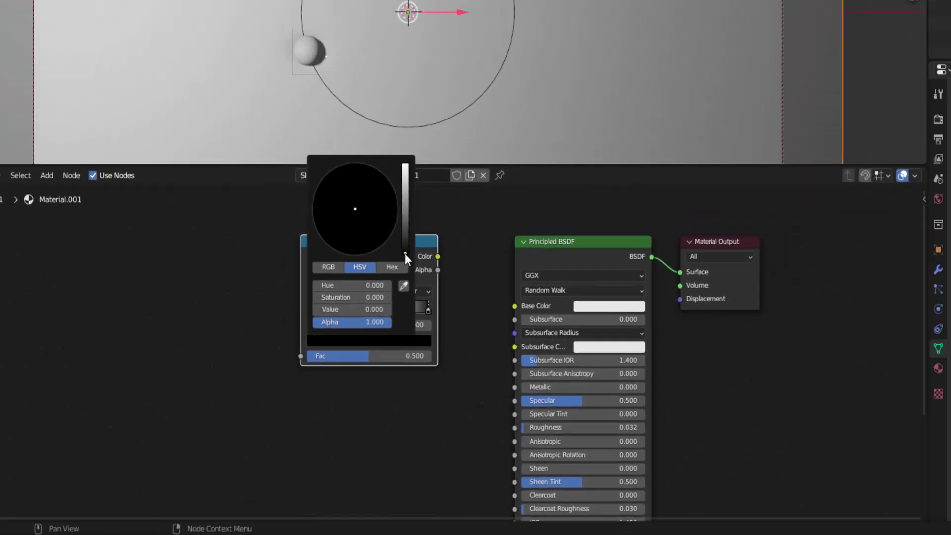
pyautogui.moveTo(390, 317); pyautogui.dragTo(390, 255)
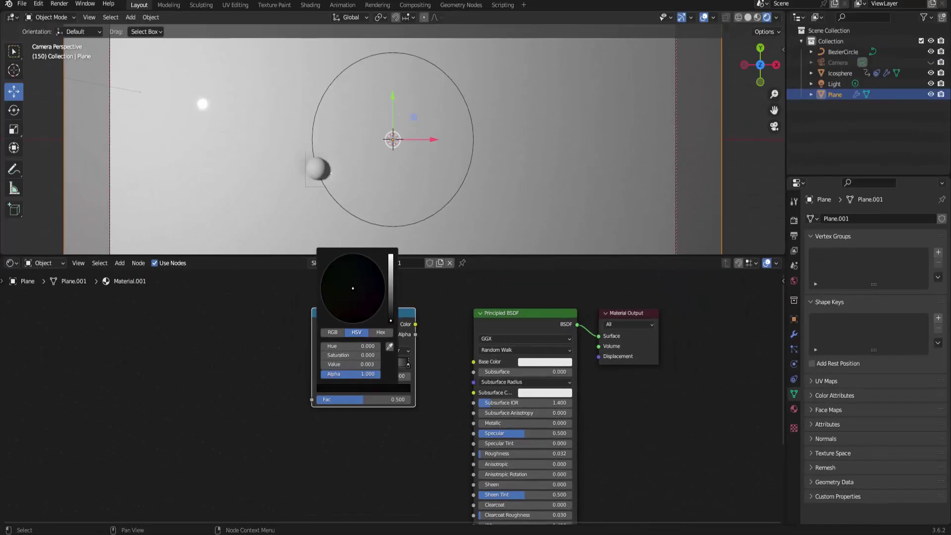
pyautogui.click(349, 319)
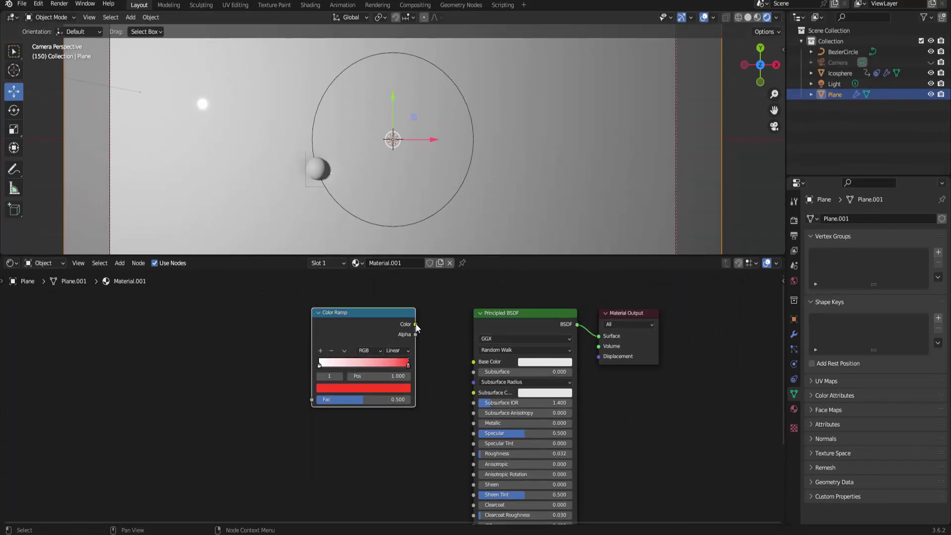
pyautogui.moveTo(415, 324); pyautogui.dragTo(474, 362)
pyautogui.click(119, 263)
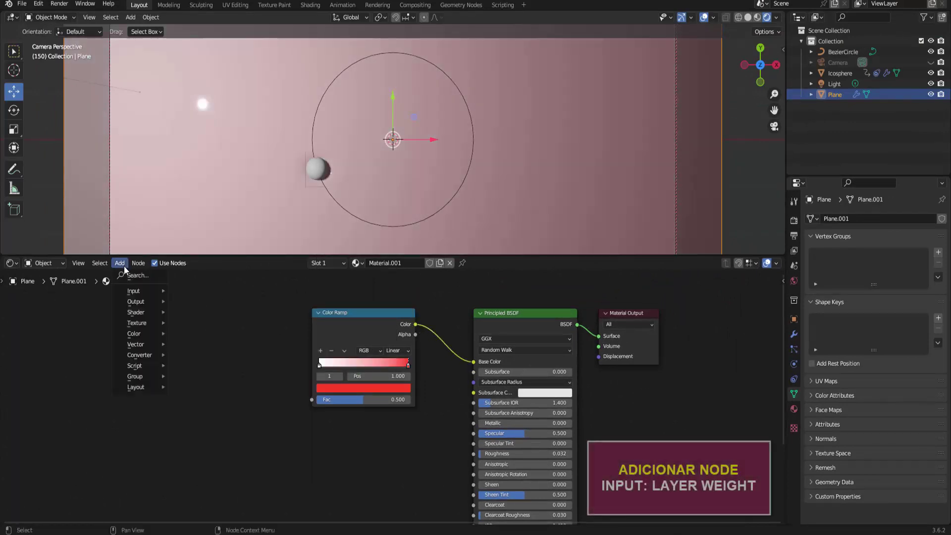
pyautogui.moveTo(135, 290)
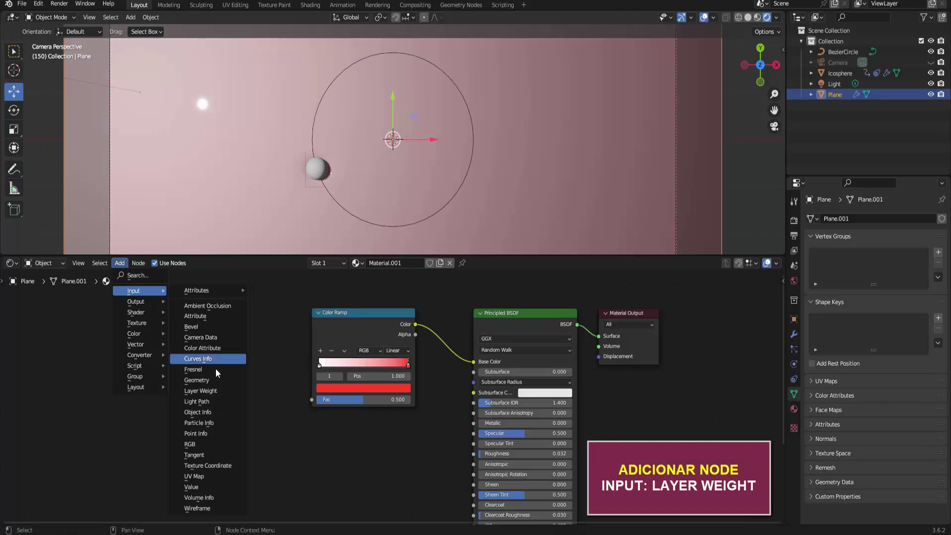
# Drive the Color Ramp from a Layer Weight node's Facing output at Blend 0.930, then preview playback
pyautogui.click(213, 391)
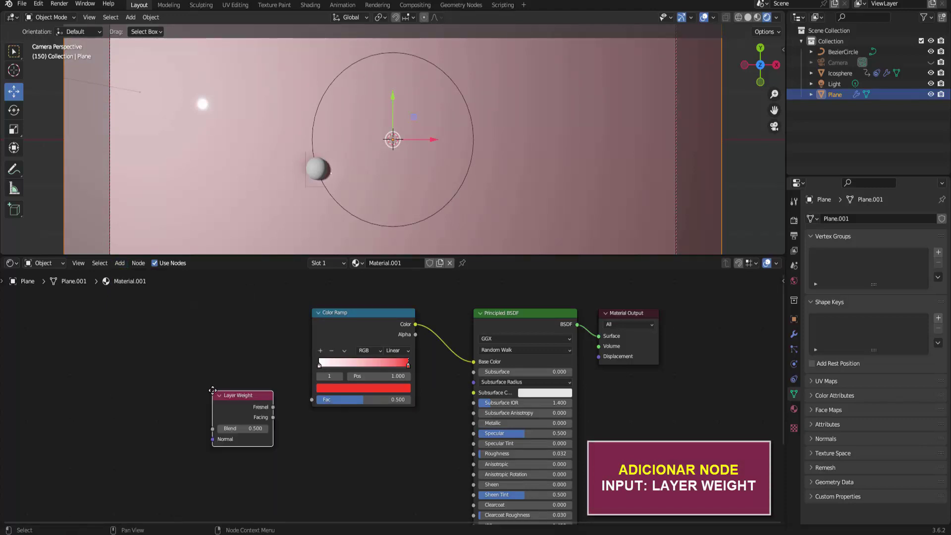
pyautogui.click(223, 336)
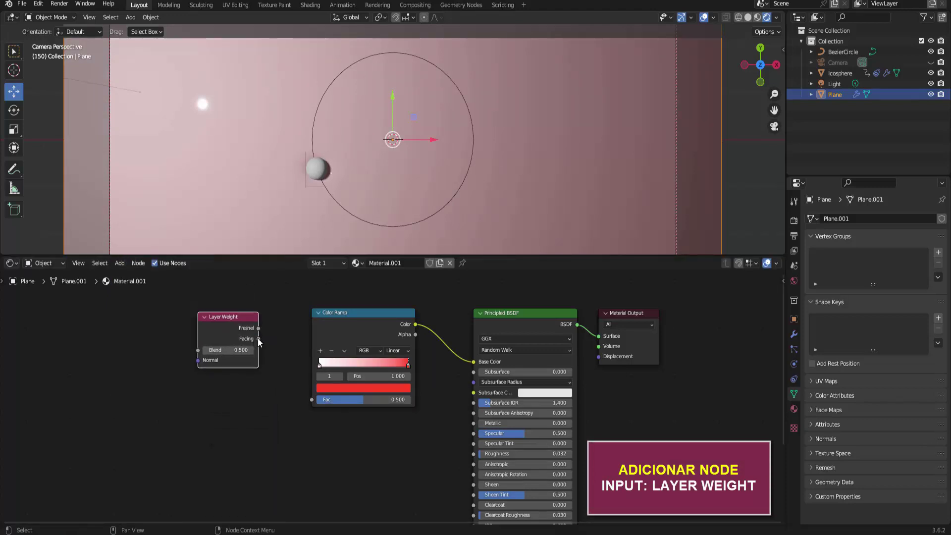
pyautogui.moveTo(258, 338); pyautogui.dragTo(287, 365)
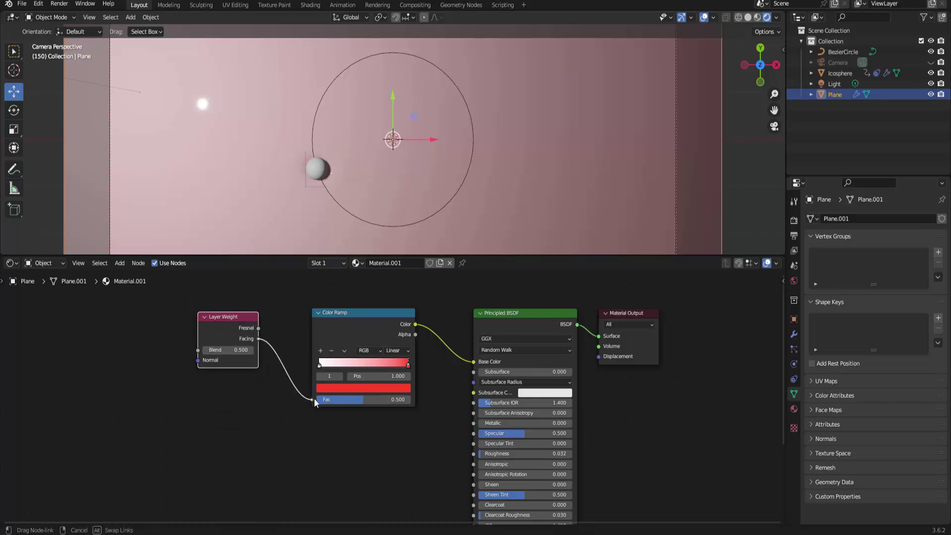
pyautogui.moveTo(309, 401); pyautogui.dragTo(312, 399)
pyautogui.click(250, 351)
pyautogui.write('.93')
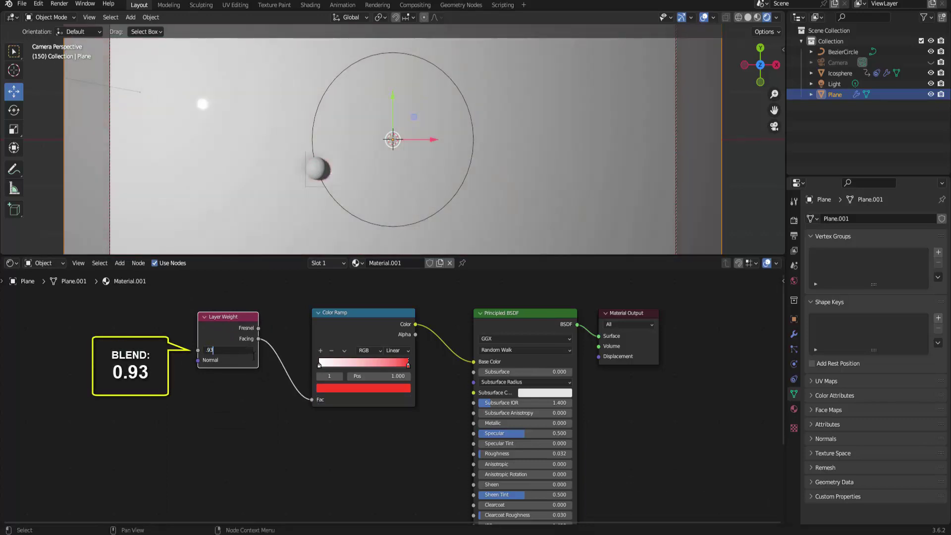
pyautogui.press('Return')
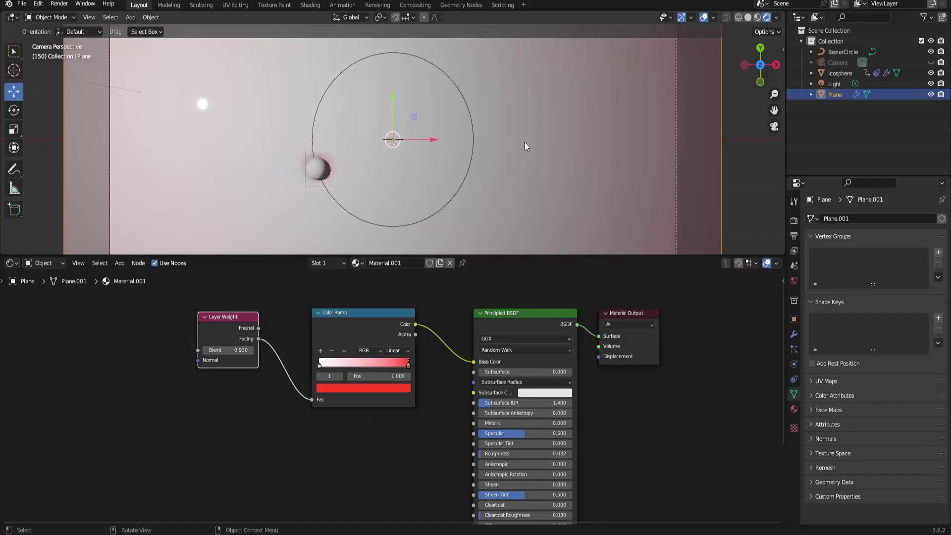
pyautogui.press('space')
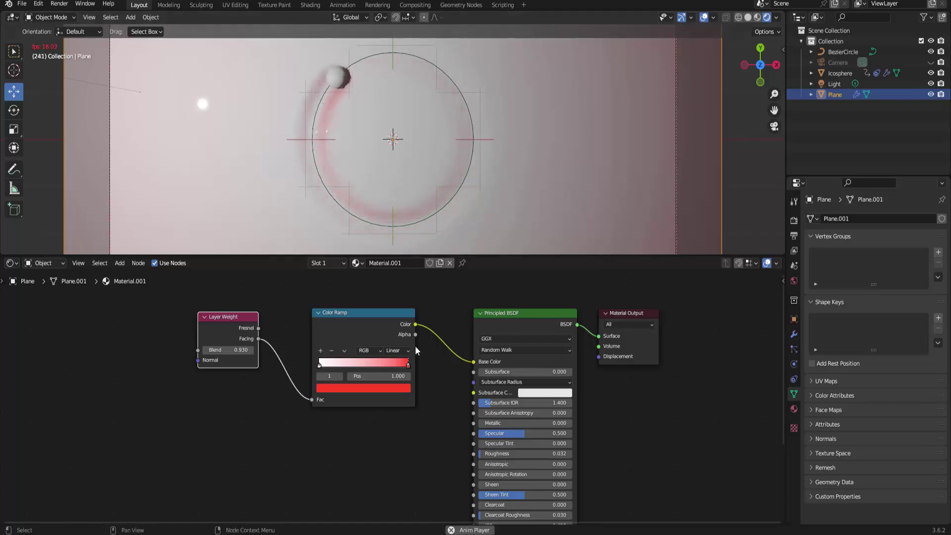
# Recolour the Color Ramp's red end stop to magenta (hue 0.864)
pyautogui.click(370, 387)
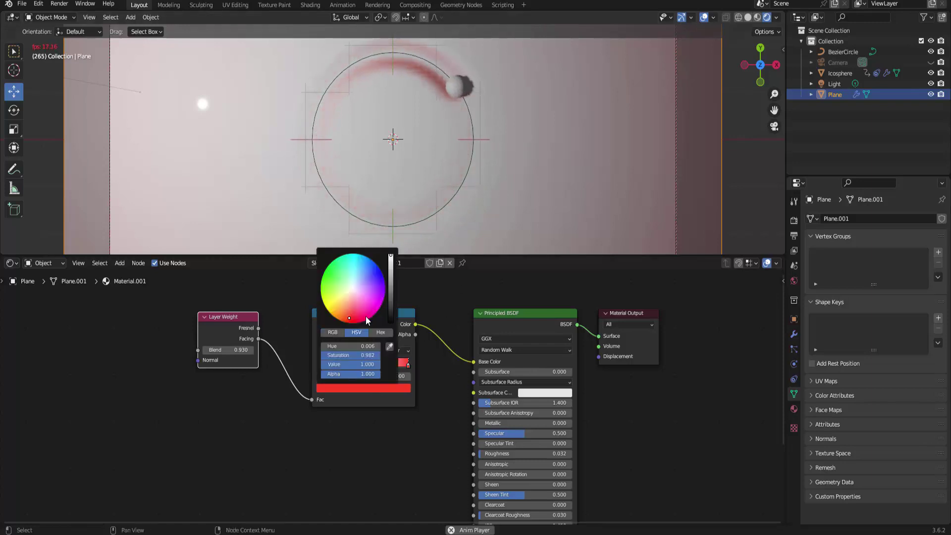
pyautogui.click(373, 266)
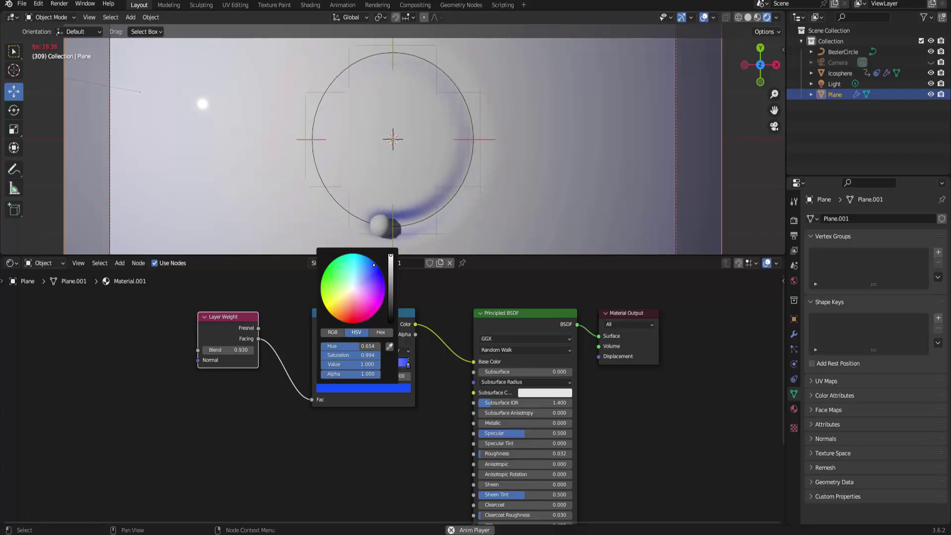
pyautogui.moveTo(328, 281); pyautogui.dragTo(374, 305)
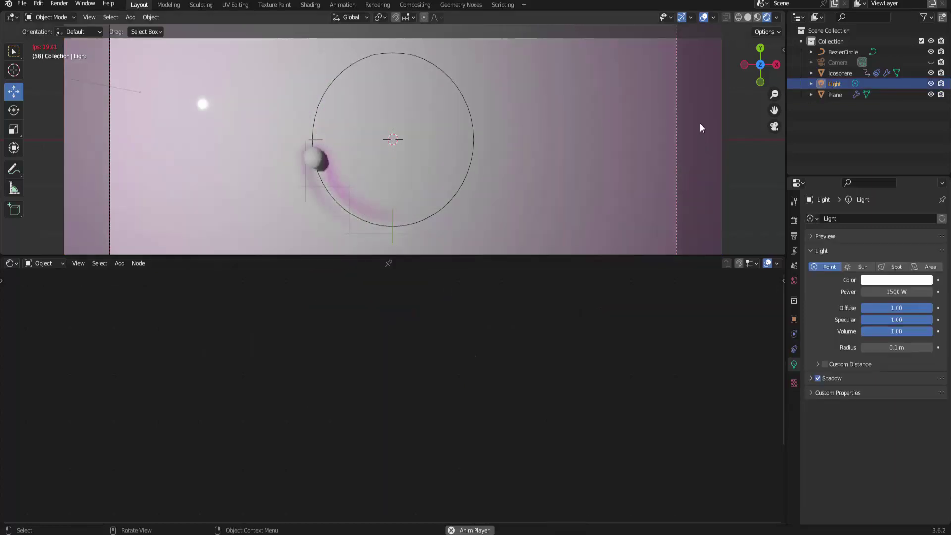
# Give the Plane a Subdivision Surface modifier and turn the Color Ramp end stop blue (hue 0.666)
pyautogui.click(649, 96)
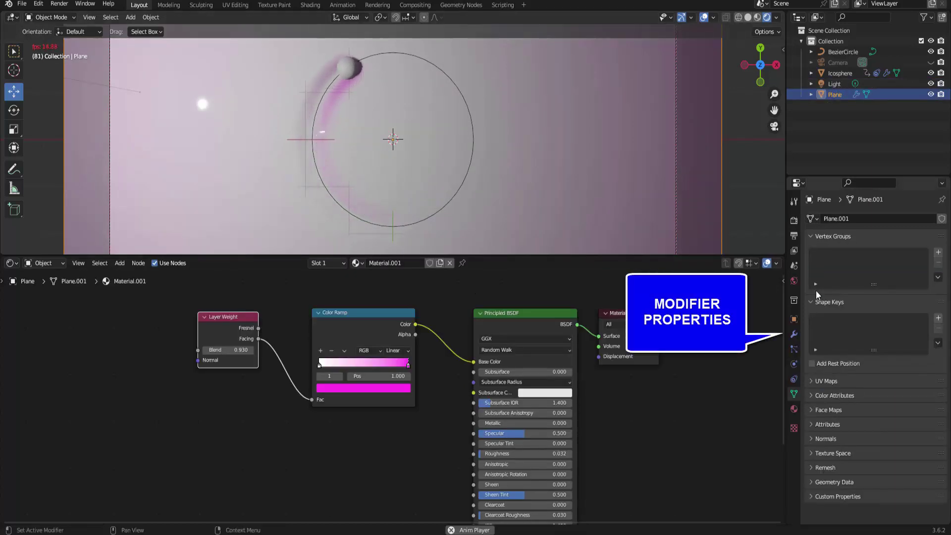
pyautogui.click(794, 334)
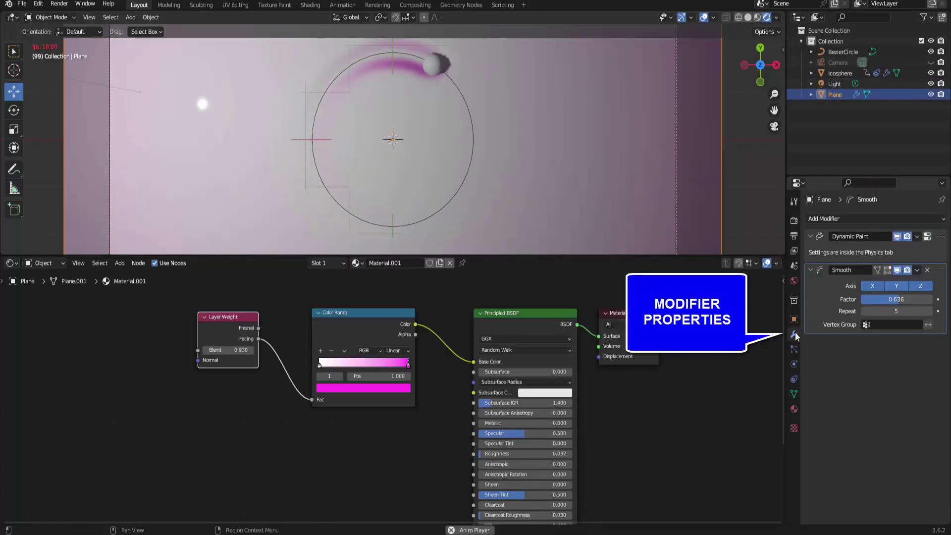
pyautogui.click(873, 217)
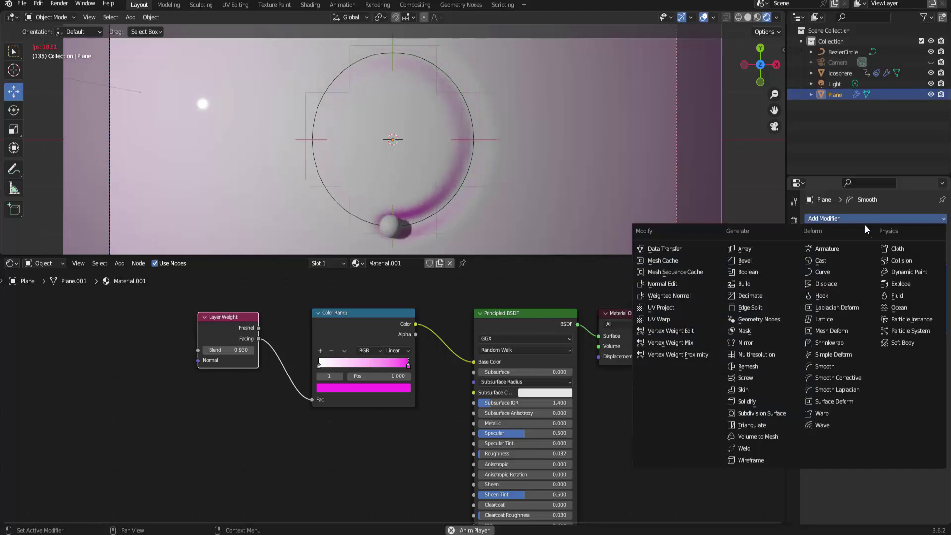
pyautogui.click(768, 413)
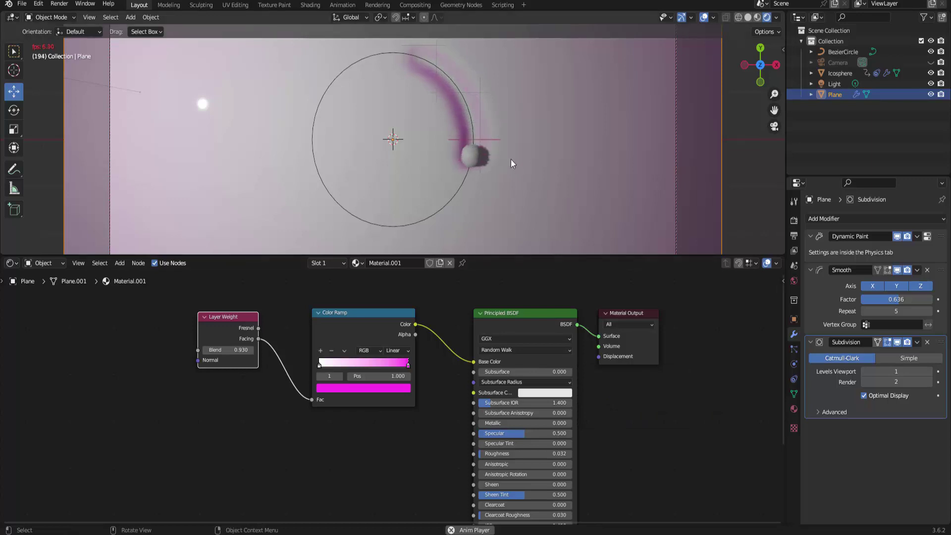
pyautogui.click(378, 388)
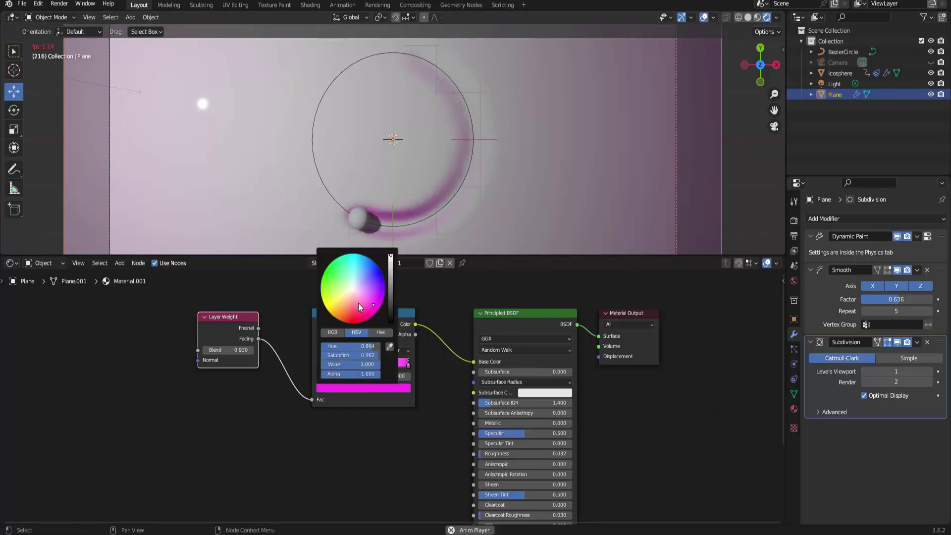
pyautogui.click(378, 271)
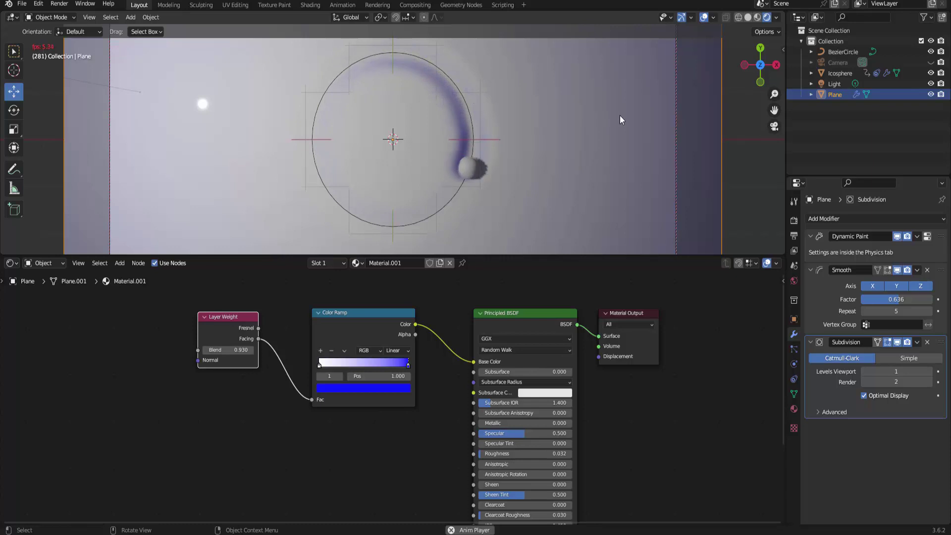
# Show the Plane's Dynamic Paint canvas settings down to Dissolve, Time 150 with Slow
pyautogui.click(794, 364)
pyautogui.scroll(-3, 828, 432)
pyautogui.scroll(-3, 829, 432)
pyautogui.scroll(-2, 829, 446)
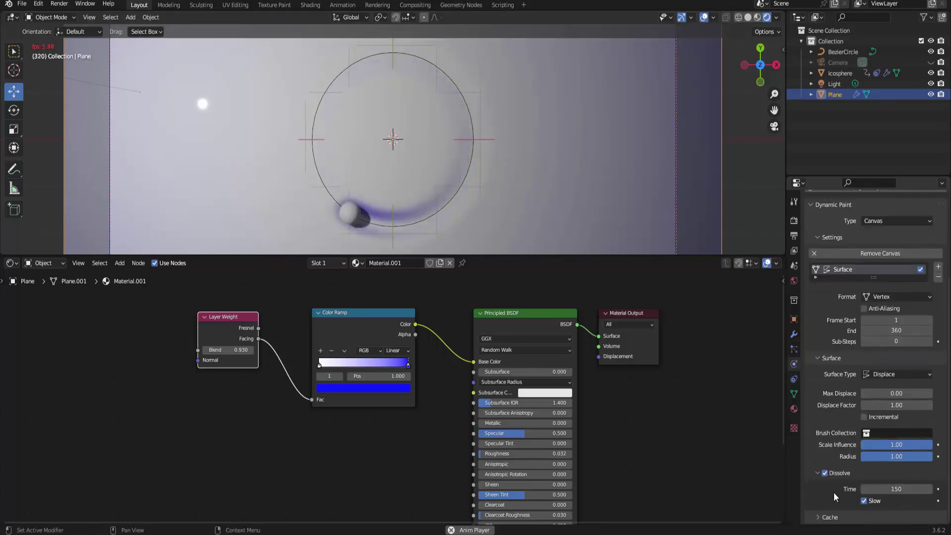